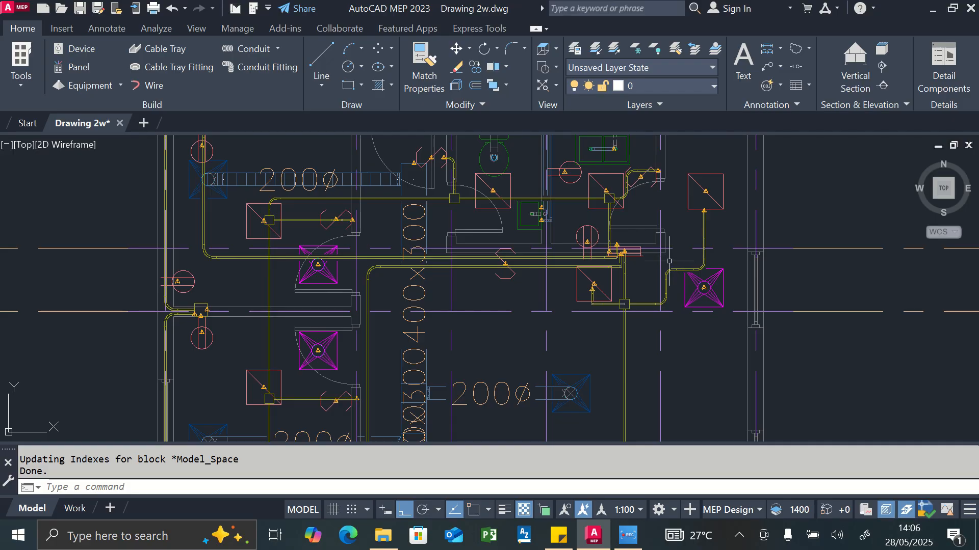
# Examine the existing conduit runs and socket outlets across the floor plan, especially the room between grids A and C
pyautogui.scroll(-5, 541, 290)
pyautogui.scroll(-2, 438, 245)
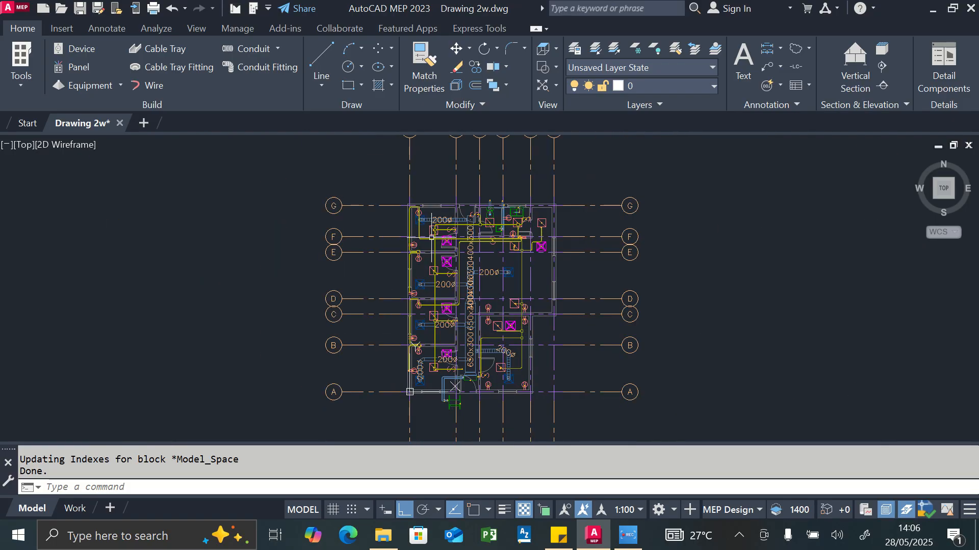
pyautogui.scroll(4, 432, 328)
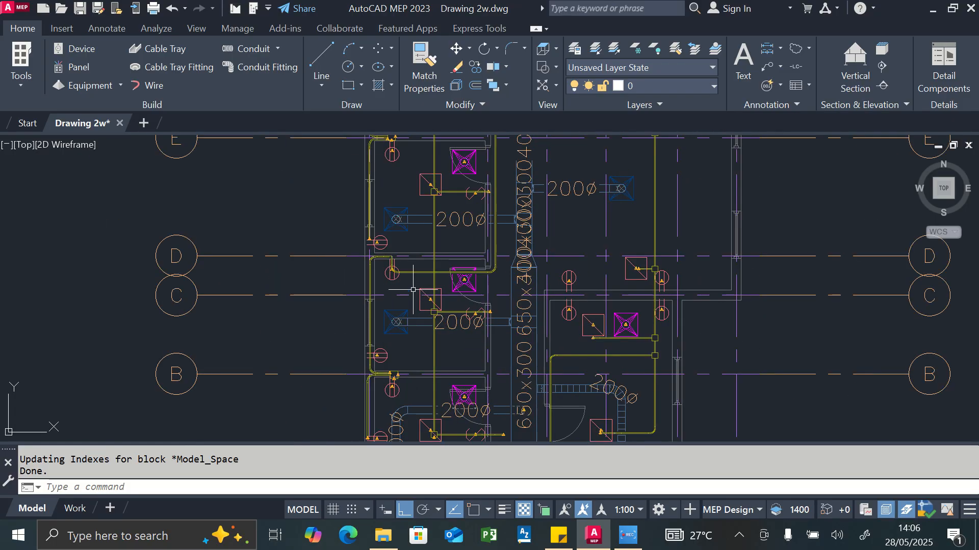
pyautogui.scroll(-3, 408, 253)
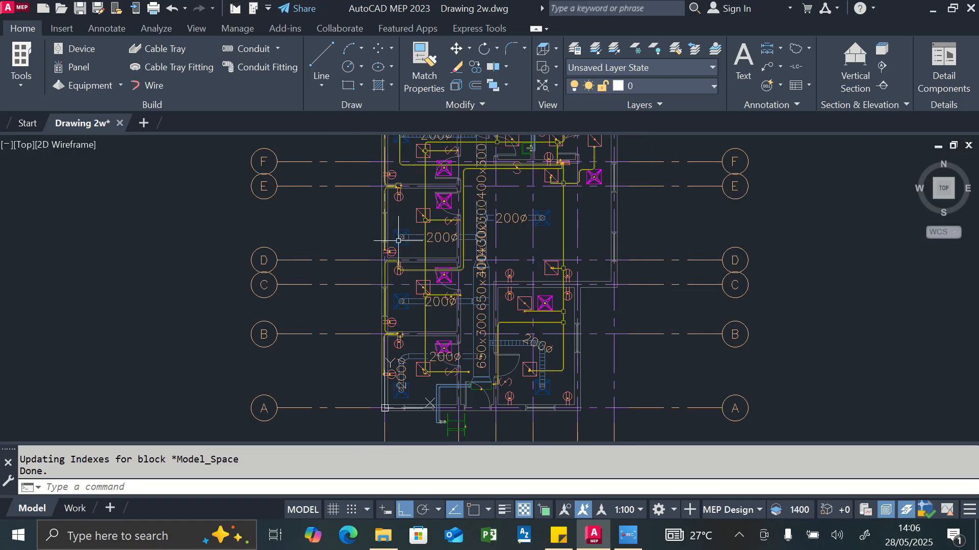
pyautogui.scroll(-2, 399, 207)
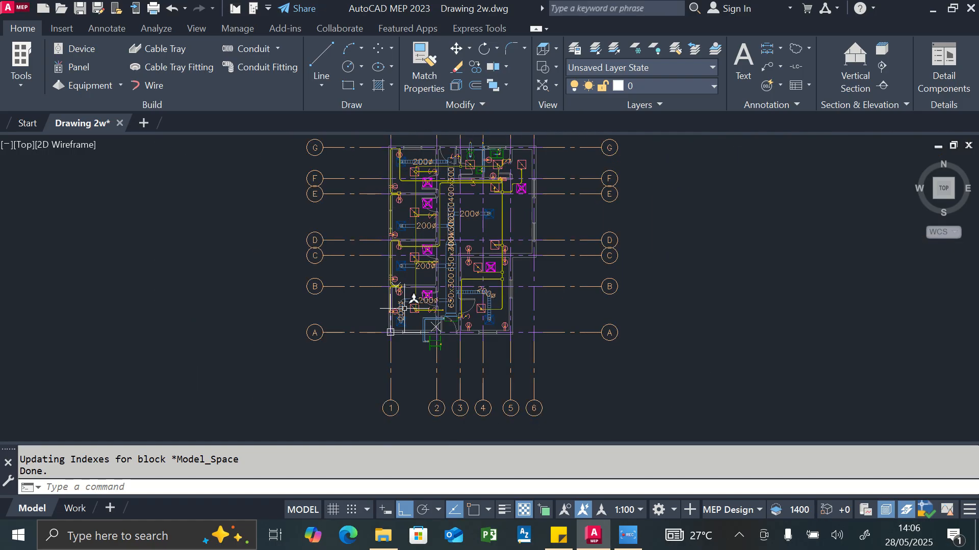
pyautogui.scroll(5, 408, 293)
pyautogui.scroll(-3, 409, 289)
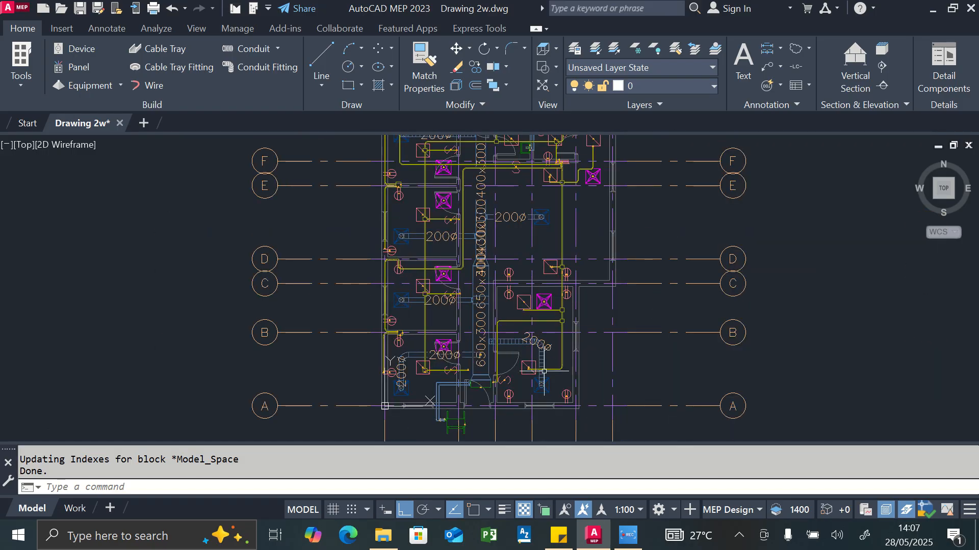
pyautogui.scroll(2, 546, 381)
pyautogui.scroll(-2, 537, 340)
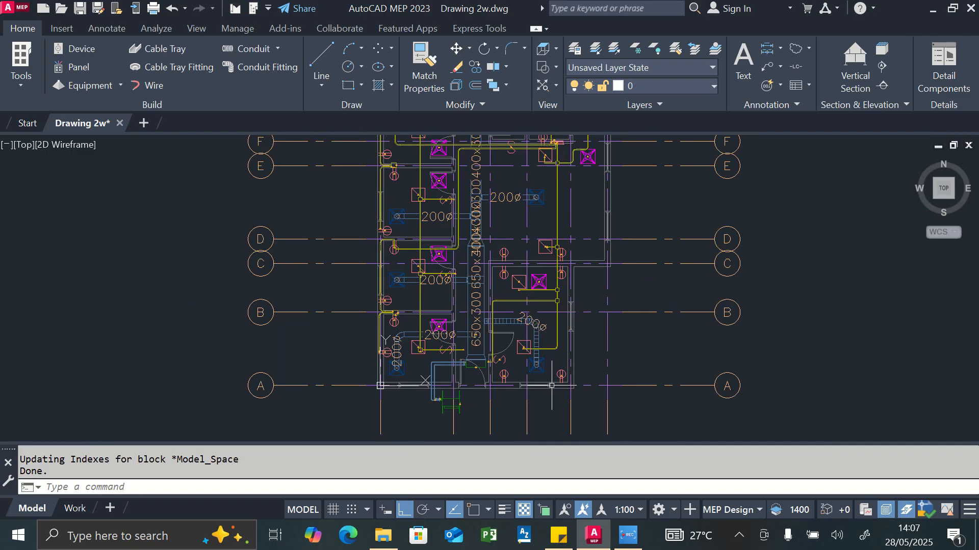
pyautogui.scroll(2, 562, 311)
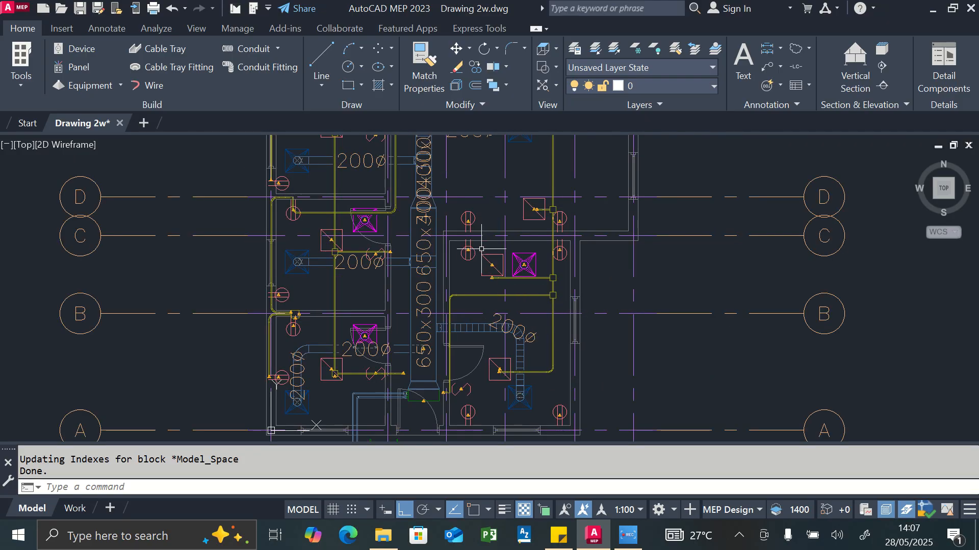
pyautogui.scroll(-2, 465, 245)
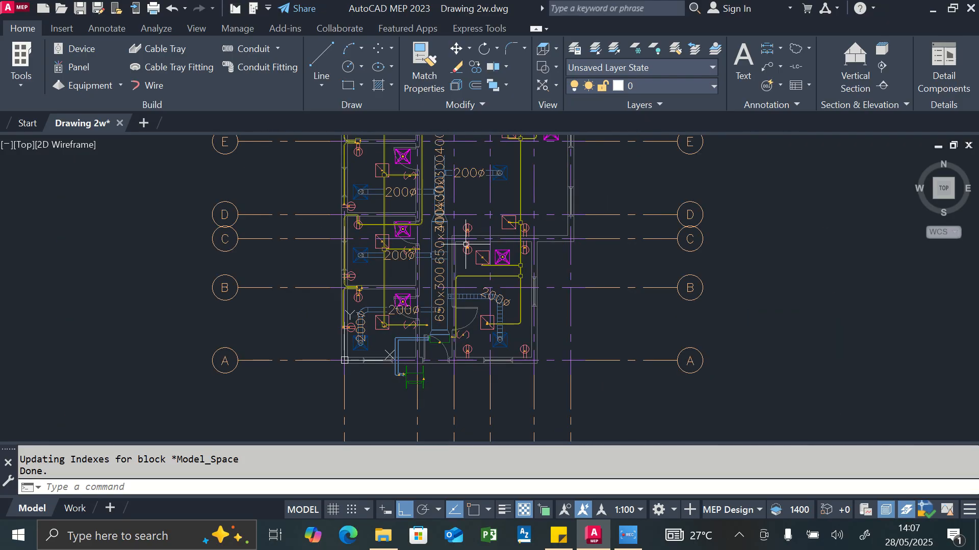
# Start a new conduit run with its elevation set to 400
pyautogui.click(265, 48)
pyautogui.scroll(3, 517, 339)
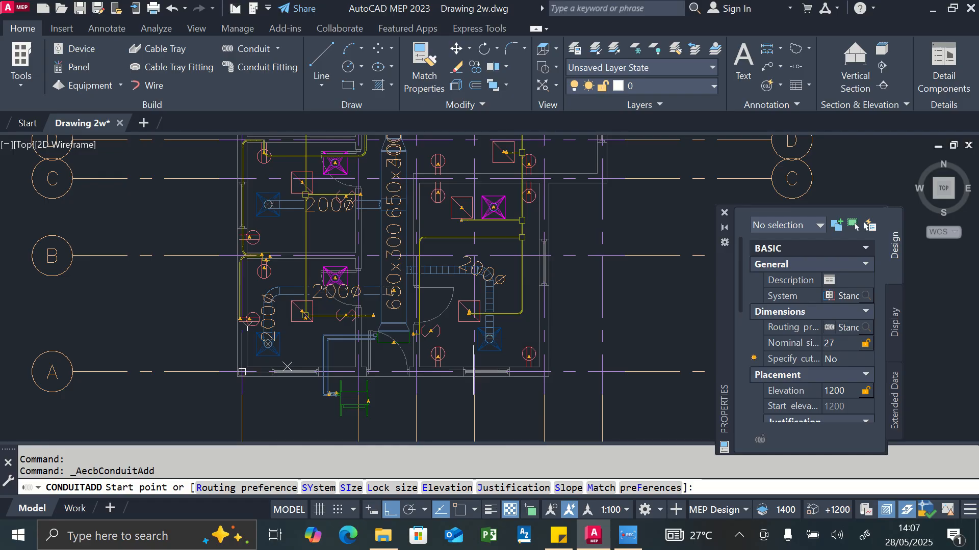
pyautogui.scroll(2, 443, 372)
pyautogui.scroll(5, 417, 375)
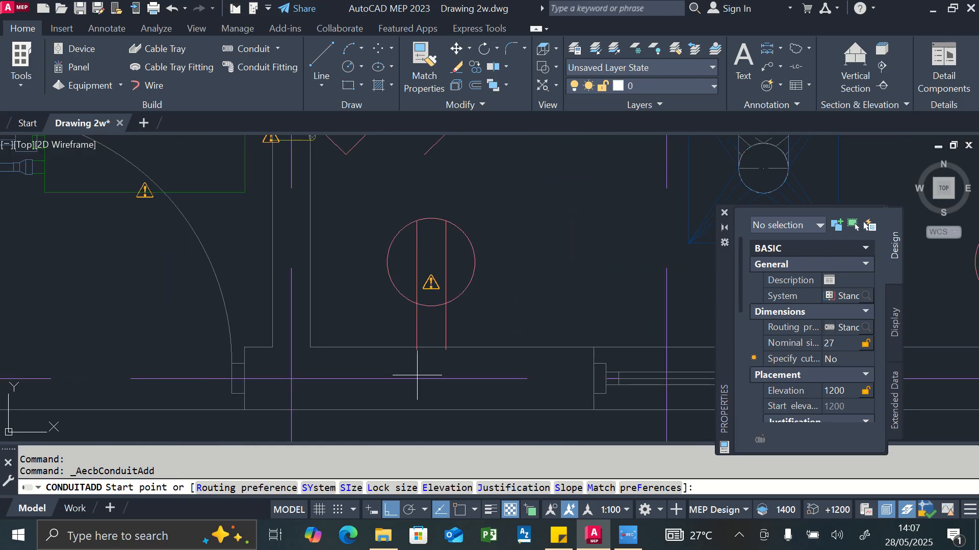
pyautogui.click(834, 391)
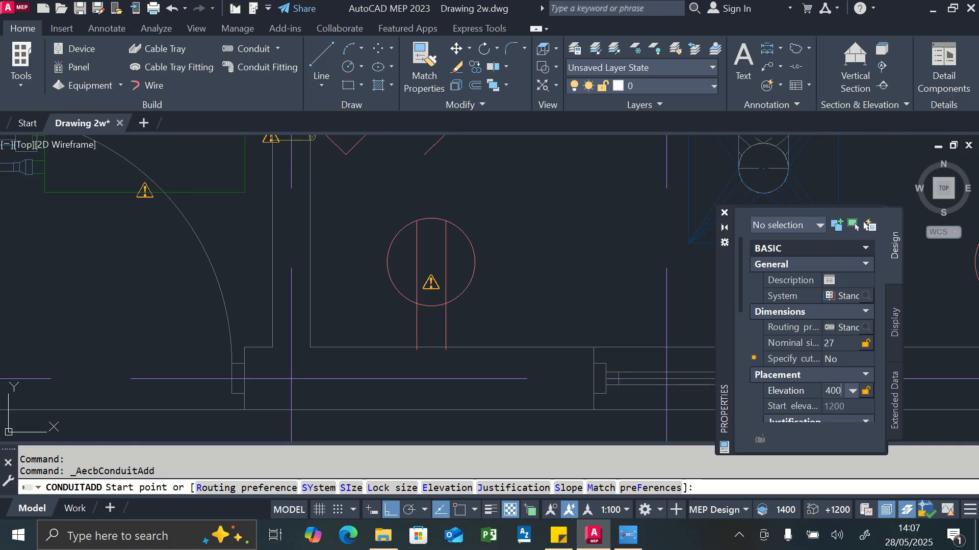
pyautogui.press('Return')
# Route the conduit from the southwest socket of the room at grid A into the south wall and east to the corner
pyautogui.scroll(-4, 430, 224)
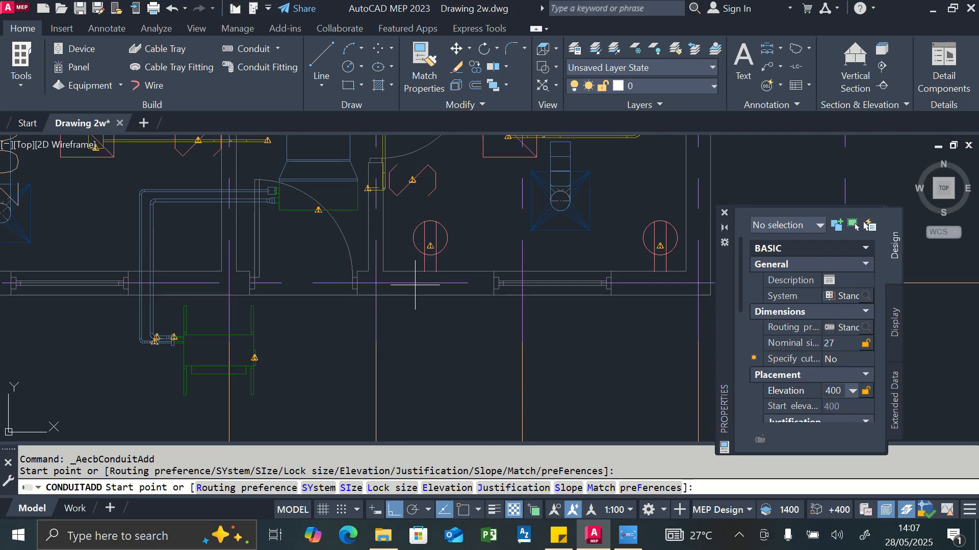
pyautogui.scroll(4, 415, 285)
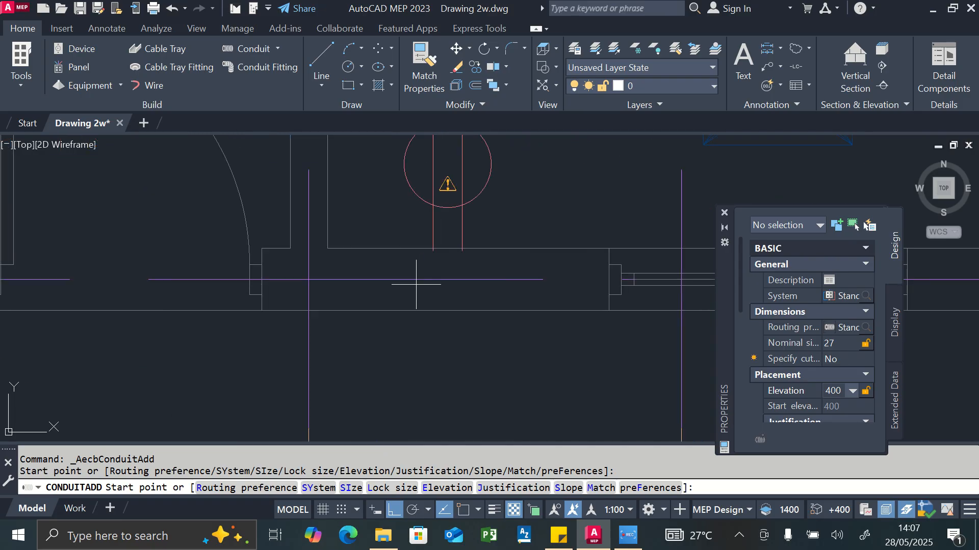
pyautogui.click(444, 247)
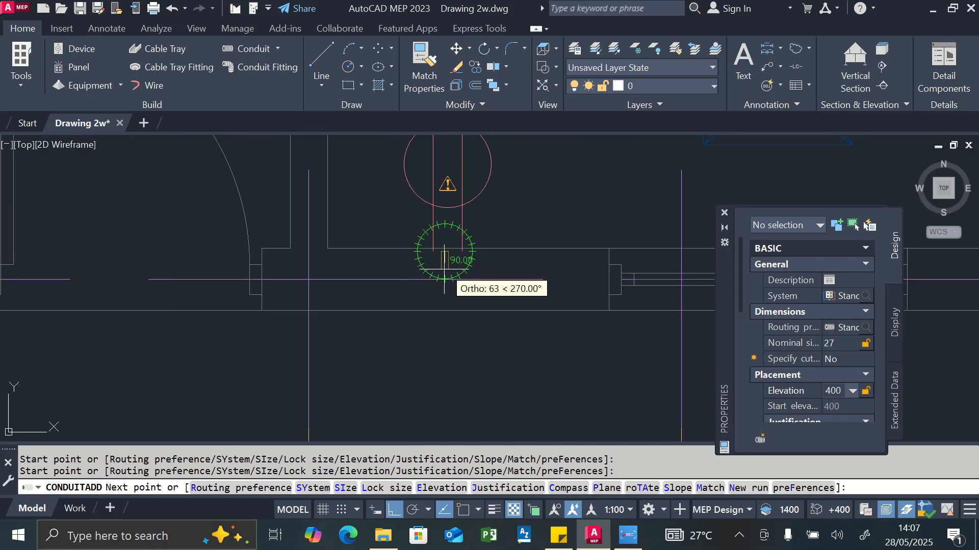
pyautogui.click(445, 269)
pyautogui.click(530, 287)
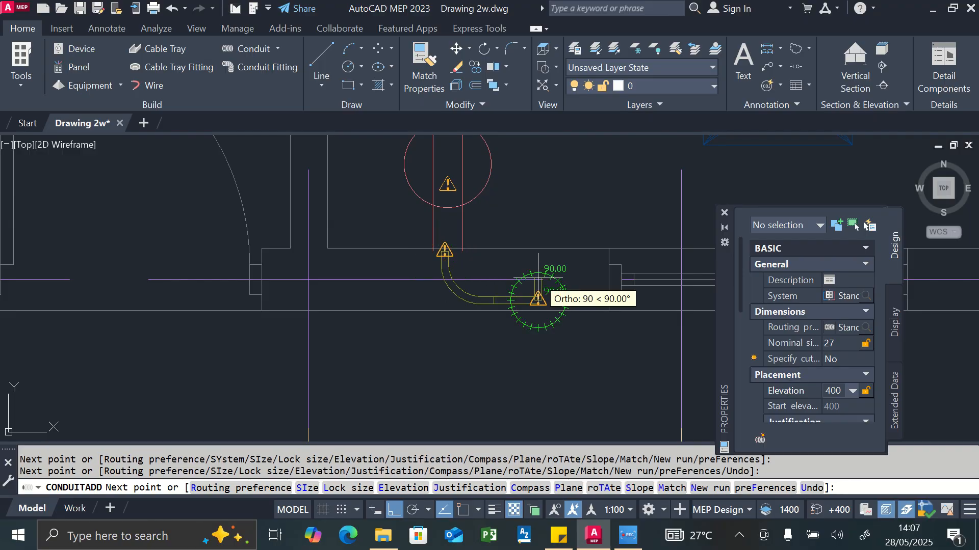
pyautogui.scroll(-8, 510, 286)
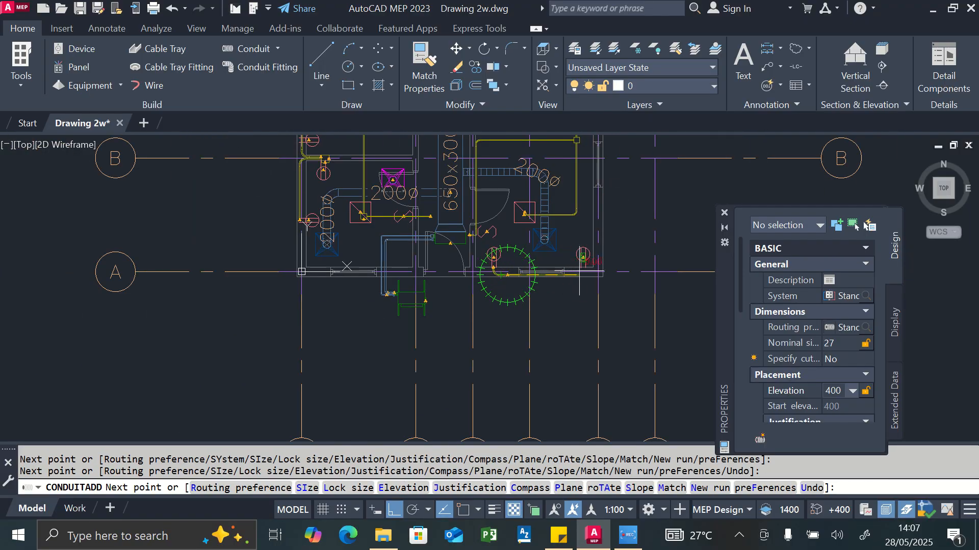
pyautogui.scroll(4, 580, 273)
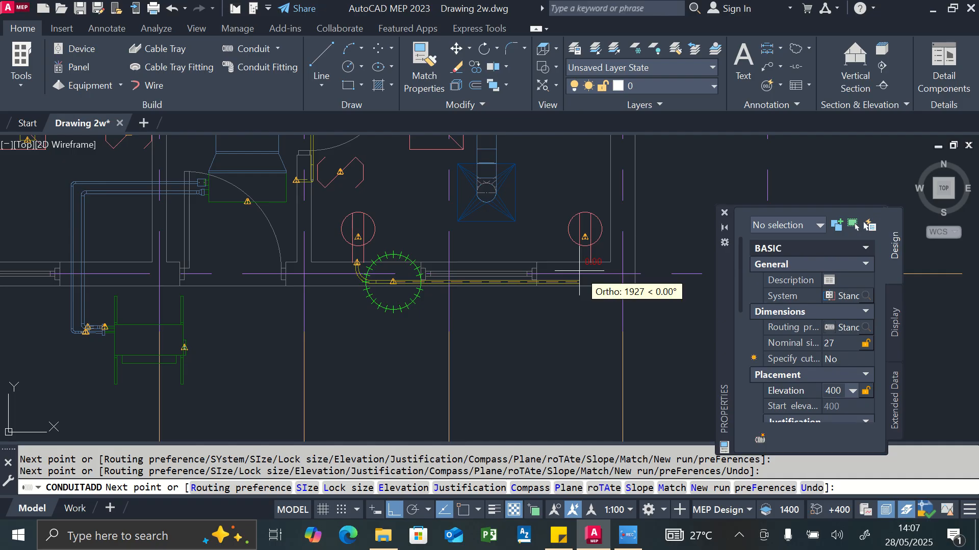
pyautogui.click(615, 282)
# Continue the conduit north inside the east wall and west along the grid C wall, ending at the room's northwest socket
pyautogui.scroll(-6, 615, 282)
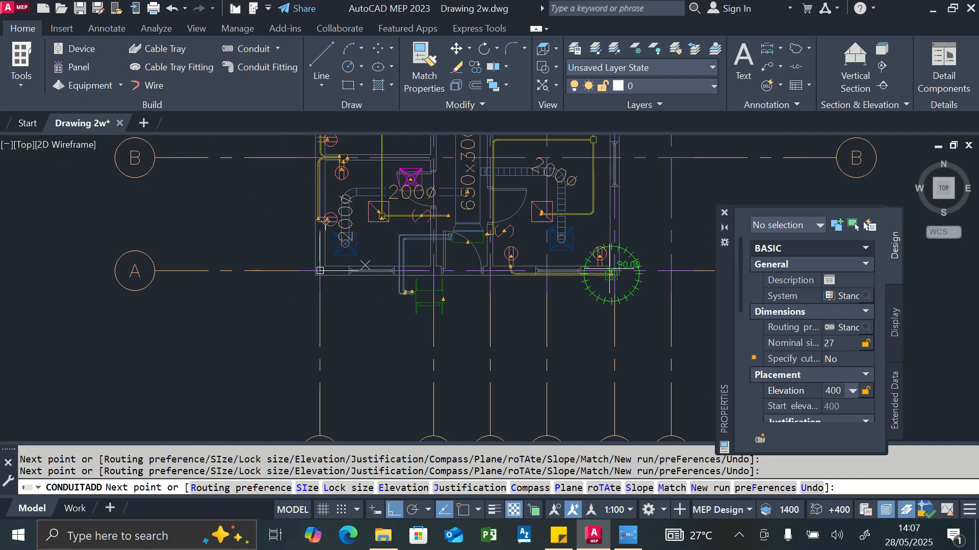
pyautogui.scroll(8, 613, 213)
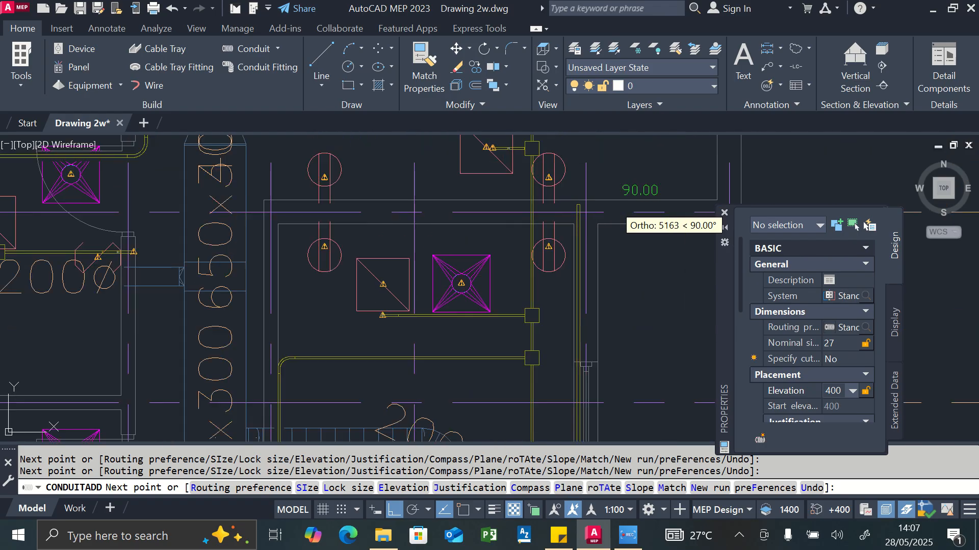
pyautogui.click(577, 221)
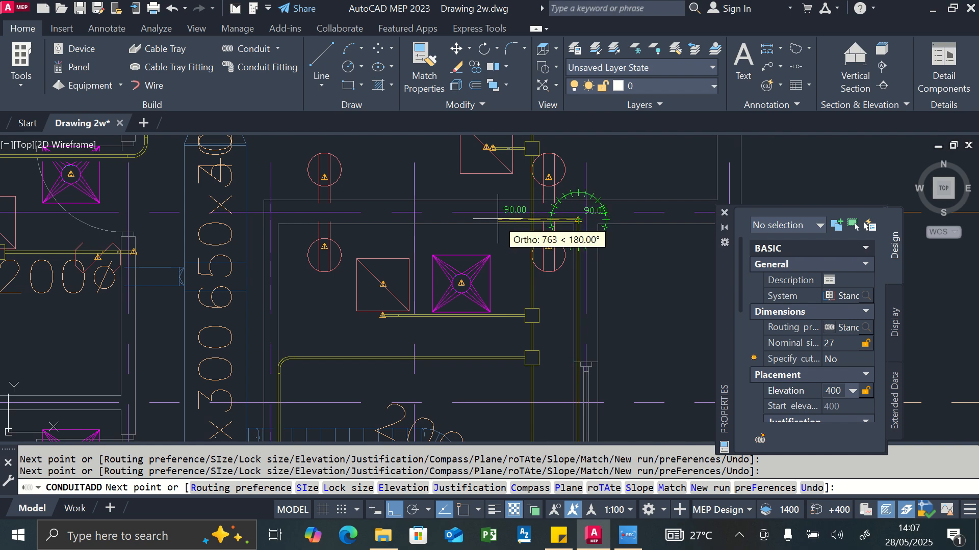
pyautogui.scroll(5, 319, 218)
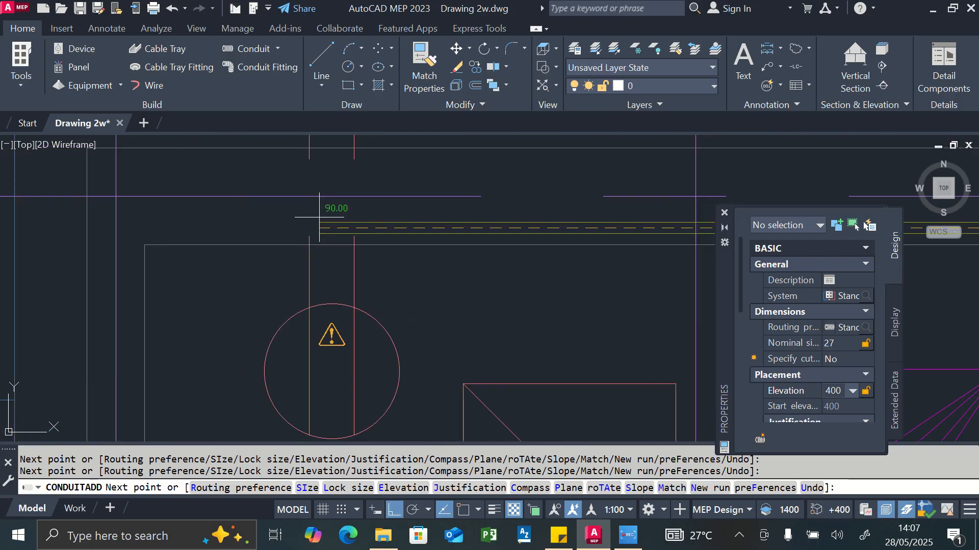
pyautogui.scroll(2, 321, 214)
pyautogui.click(335, 235)
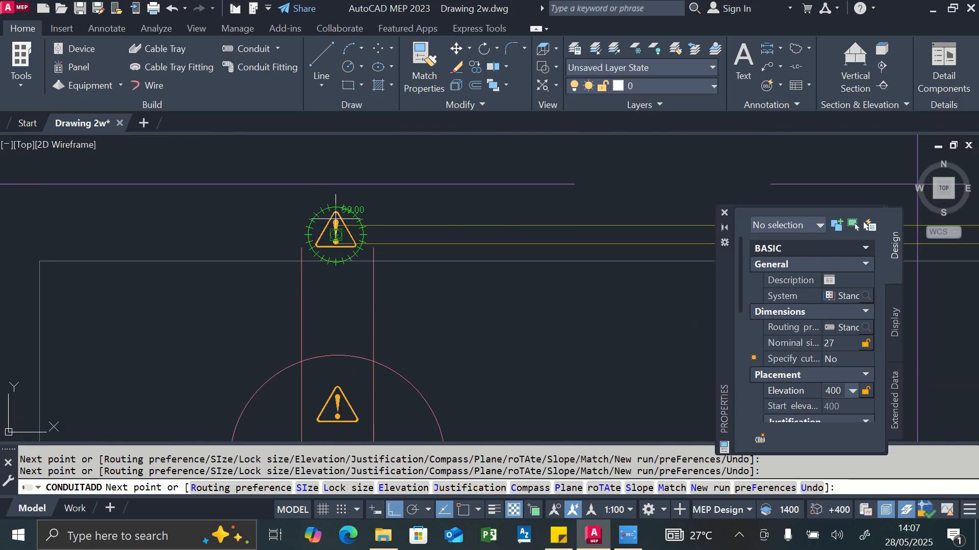
pyautogui.click(336, 356)
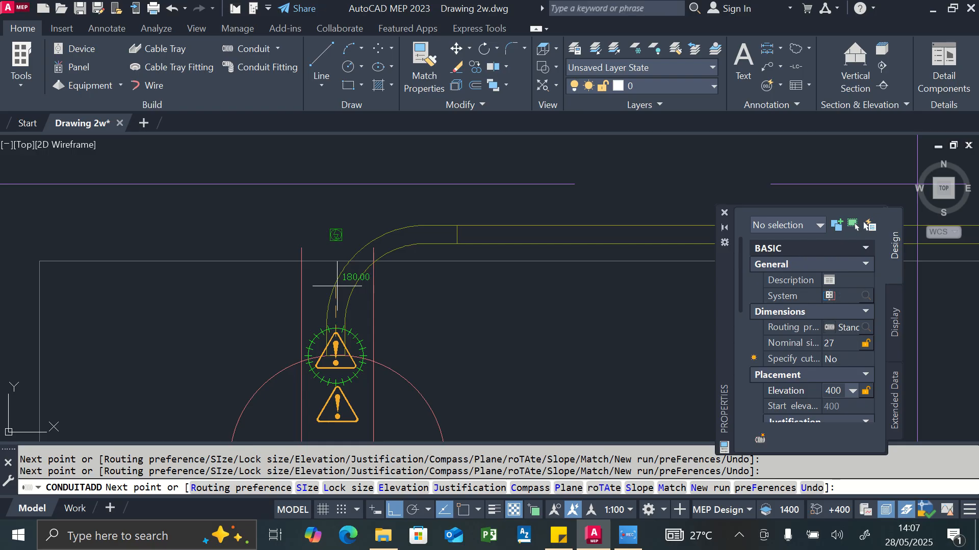
pyautogui.press('Escape')
# Begin a conduit branch from the elbow above the northwest socket, substituting the JBox Tee GRC Set Screw US Metric part
pyautogui.scroll(-5, 332, 275)
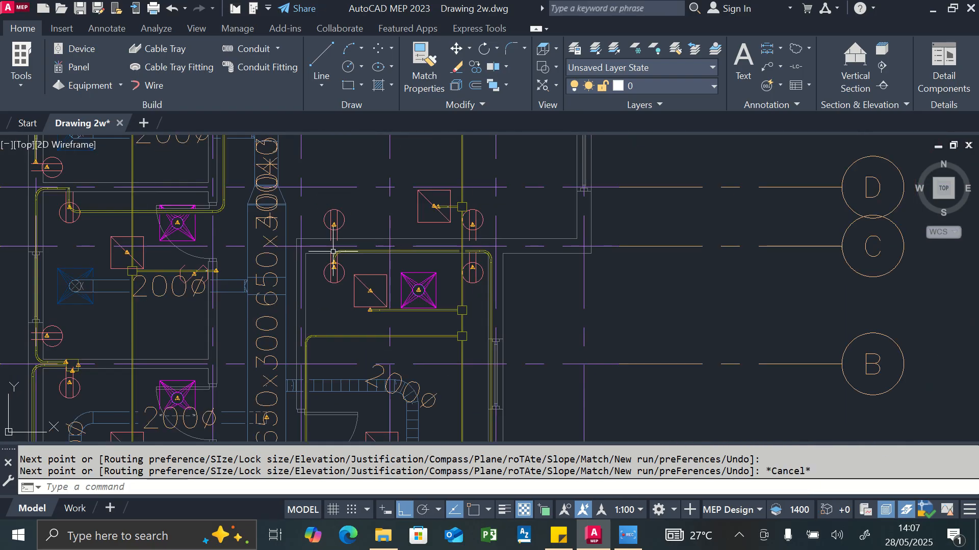
pyautogui.scroll(-2, 364, 246)
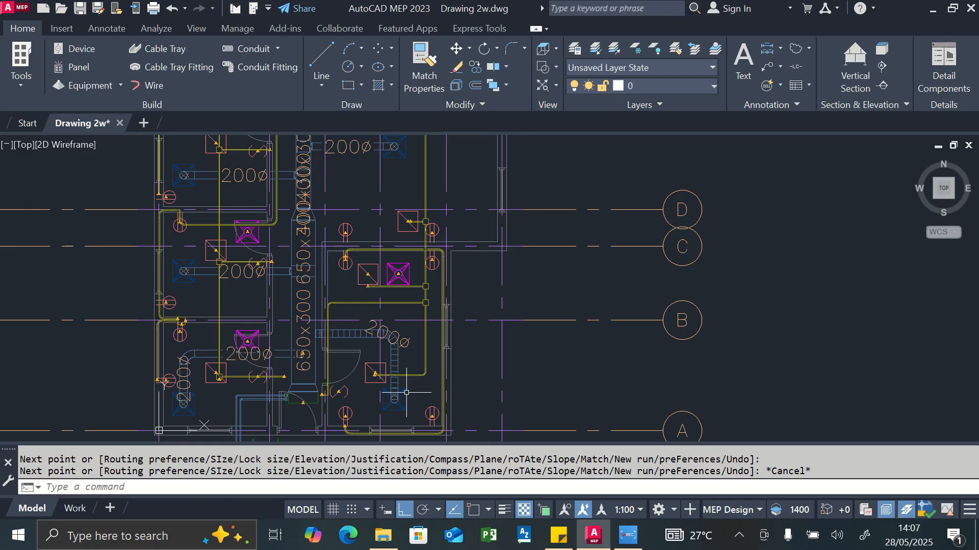
pyautogui.scroll(2, 355, 264)
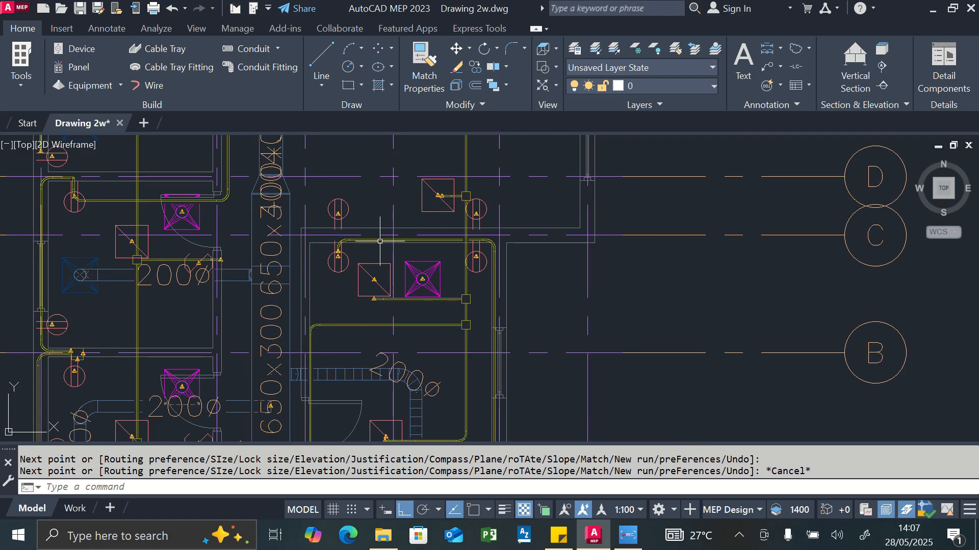
pyautogui.scroll(3, 480, 241)
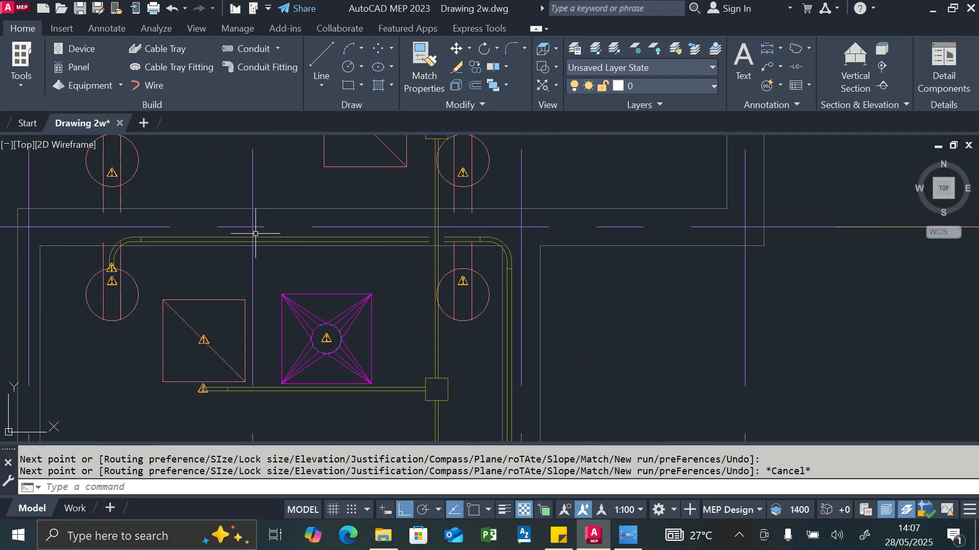
pyautogui.click(137, 236)
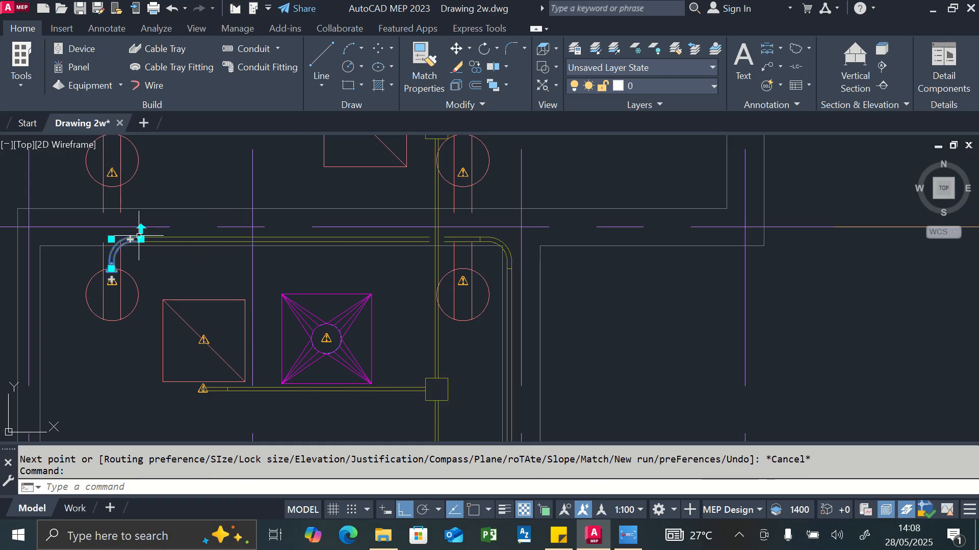
pyautogui.click(130, 239)
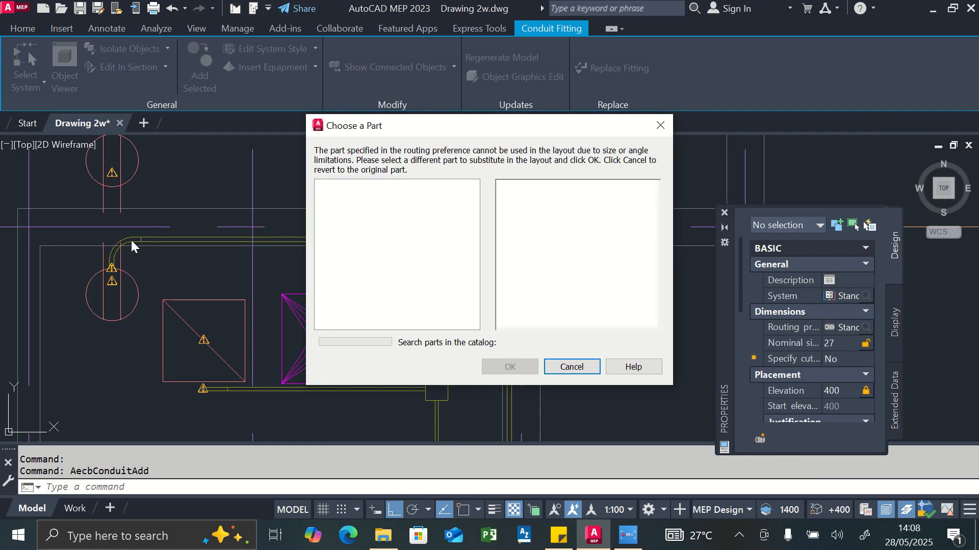
pyautogui.hscroll(2, 376, 251)
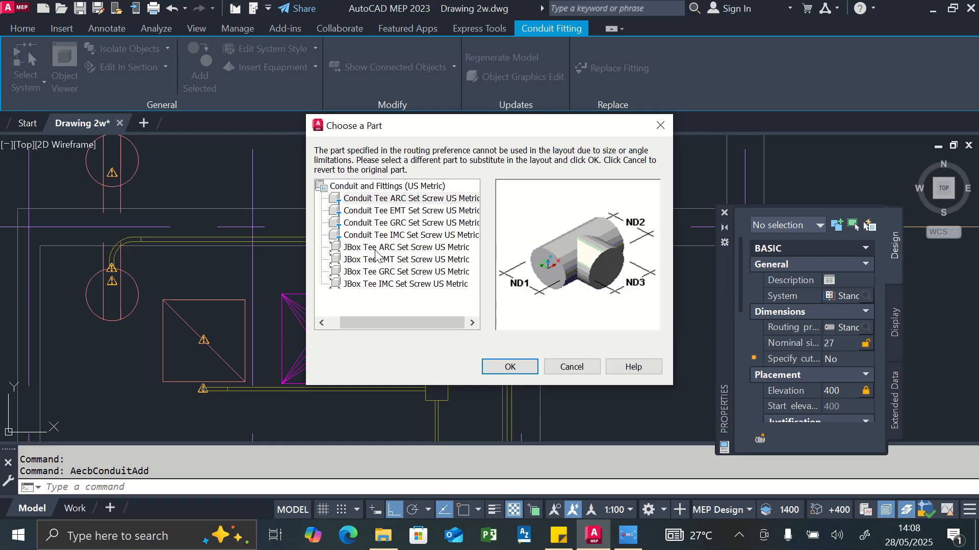
pyautogui.hscroll(-2, 376, 252)
pyautogui.hscroll(1, 378, 251)
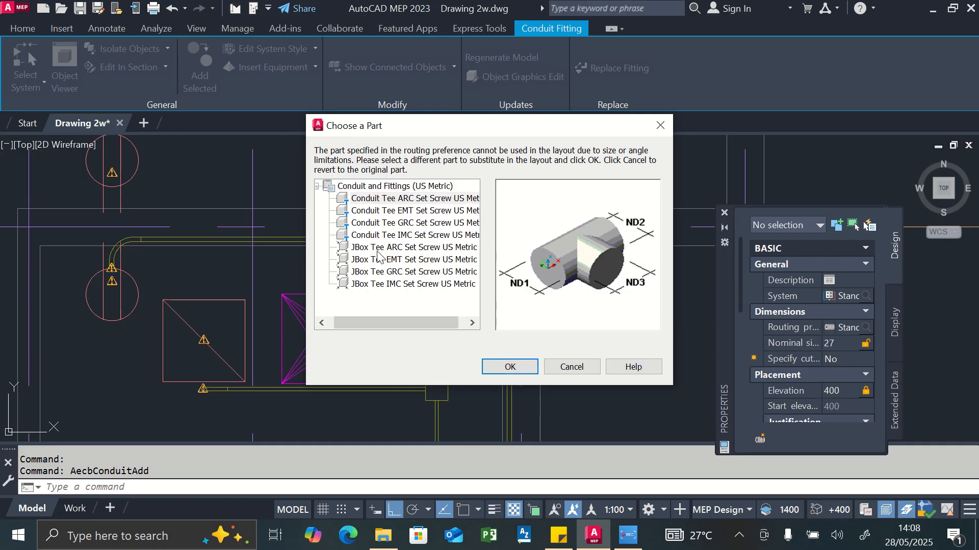
pyautogui.click(408, 271)
pyautogui.click(510, 366)
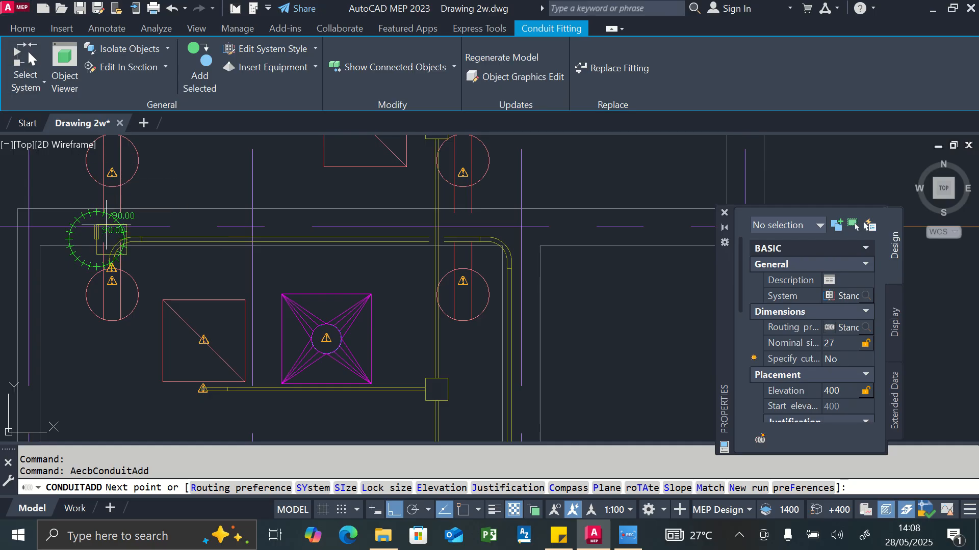
# Extend the branch conduit a short distance west from the junction-box tee above the northwest socket
pyautogui.scroll(1, 153, 229)
pyautogui.scroll(1, 186, 237)
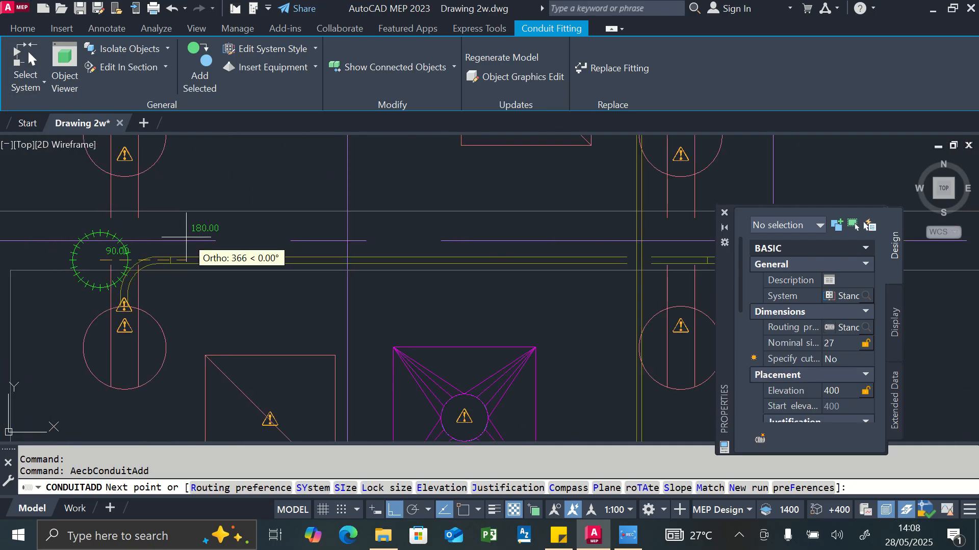
pyautogui.scroll(-1, 169, 236)
pyautogui.scroll(-1, 107, 257)
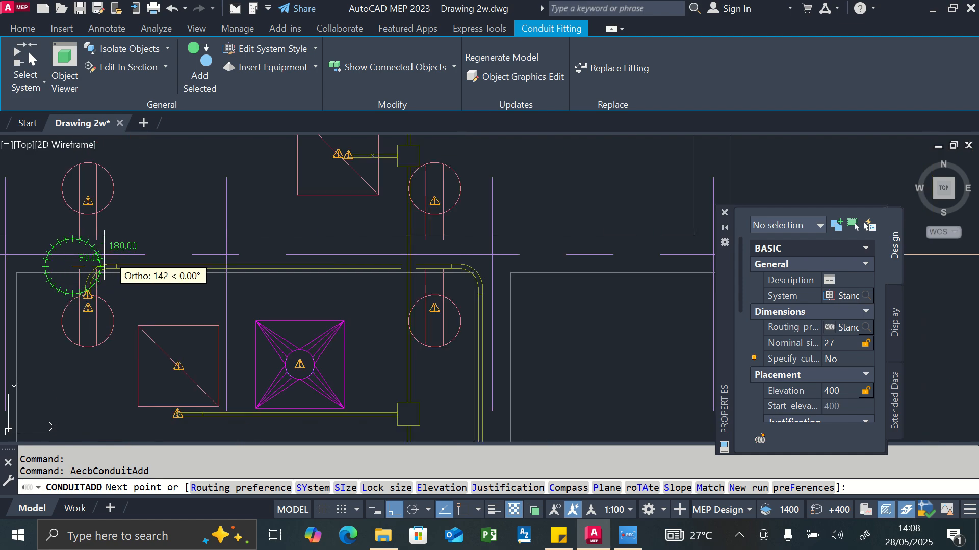
pyautogui.scroll(-2, 104, 257)
pyautogui.scroll(4, 198, 260)
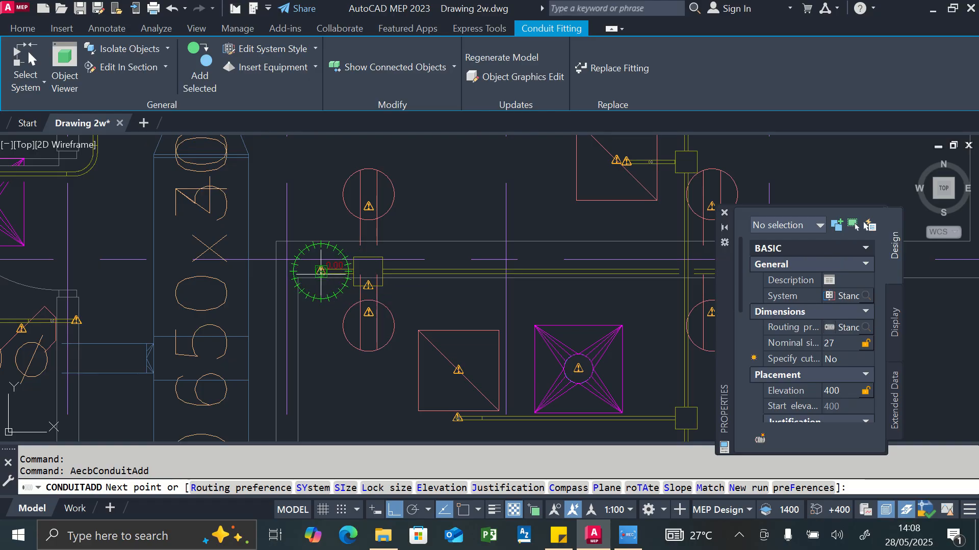
pyautogui.click(321, 271)
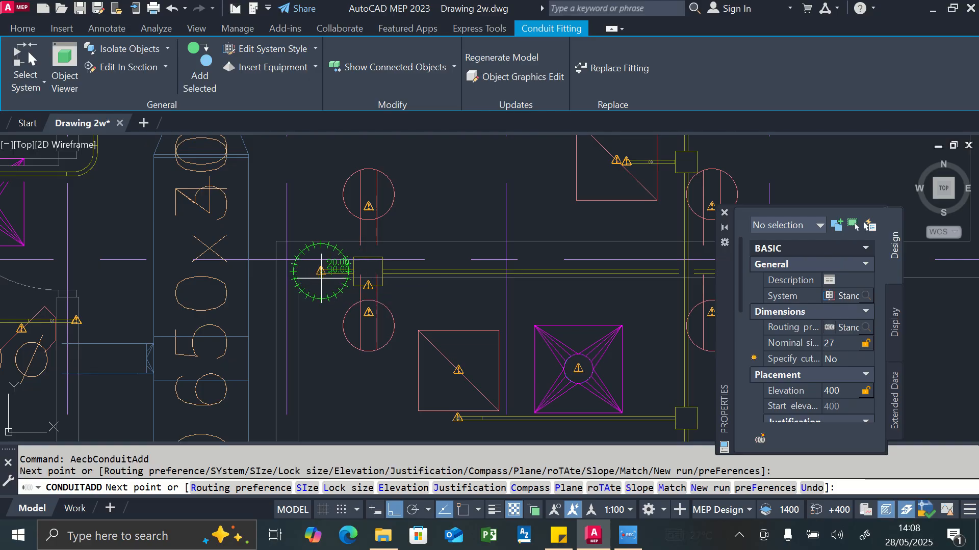
# Raise the conduit elevation to 4000 and route it north, stopping just south of the parallel east-west conduits near grid F
pyautogui.click(836, 391)
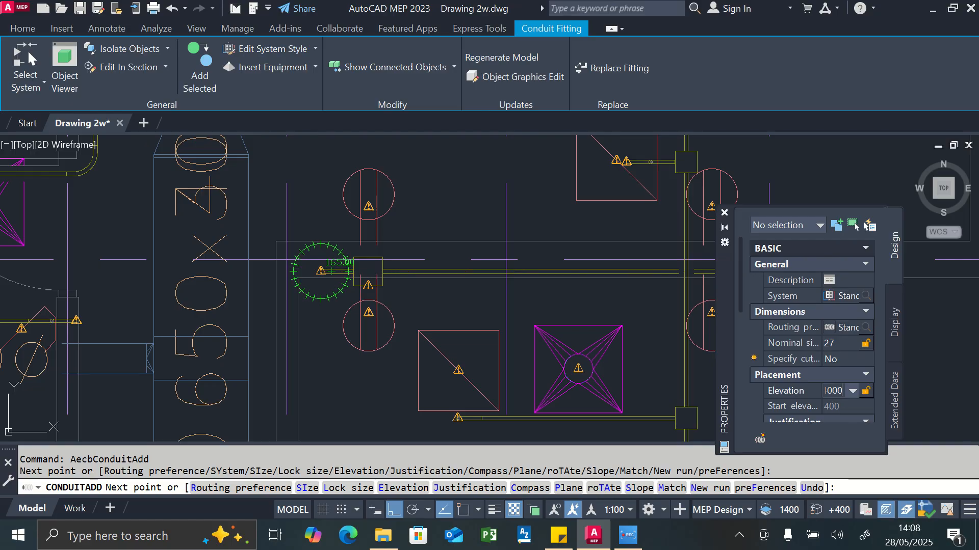
pyautogui.write('4000')
pyautogui.press('Return')
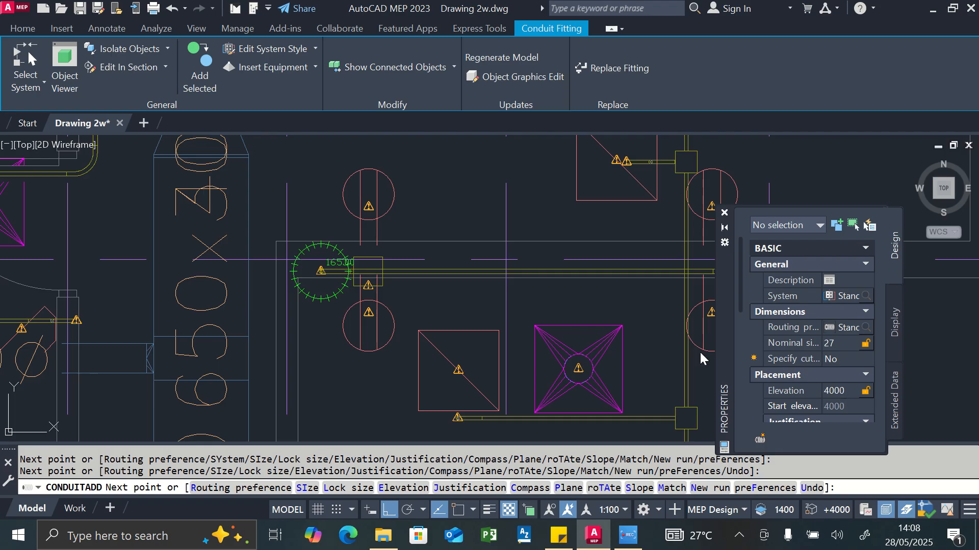
pyautogui.scroll(-10, 321, 271)
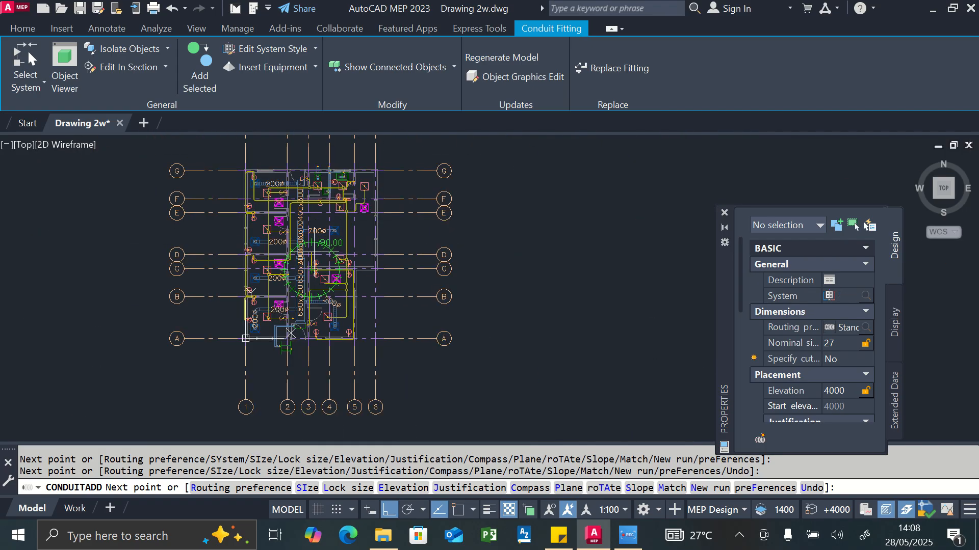
pyautogui.scroll(5, 305, 202)
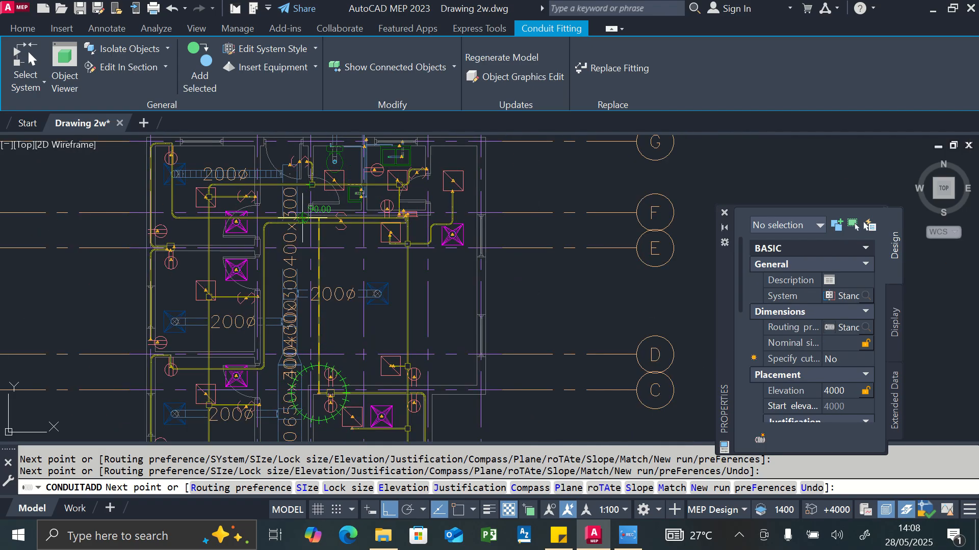
pyautogui.scroll(3, 305, 202)
pyautogui.scroll(2, 302, 217)
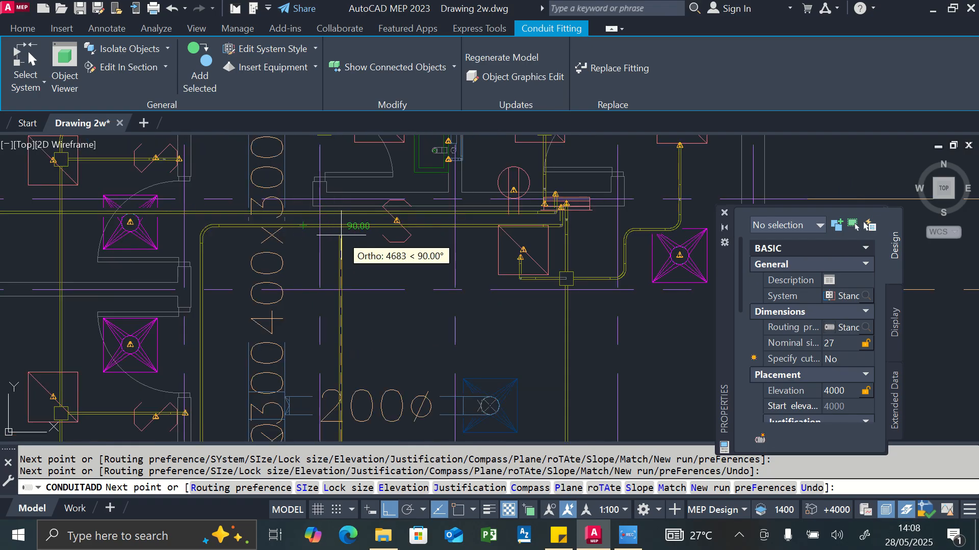
pyautogui.scroll(4, 341, 235)
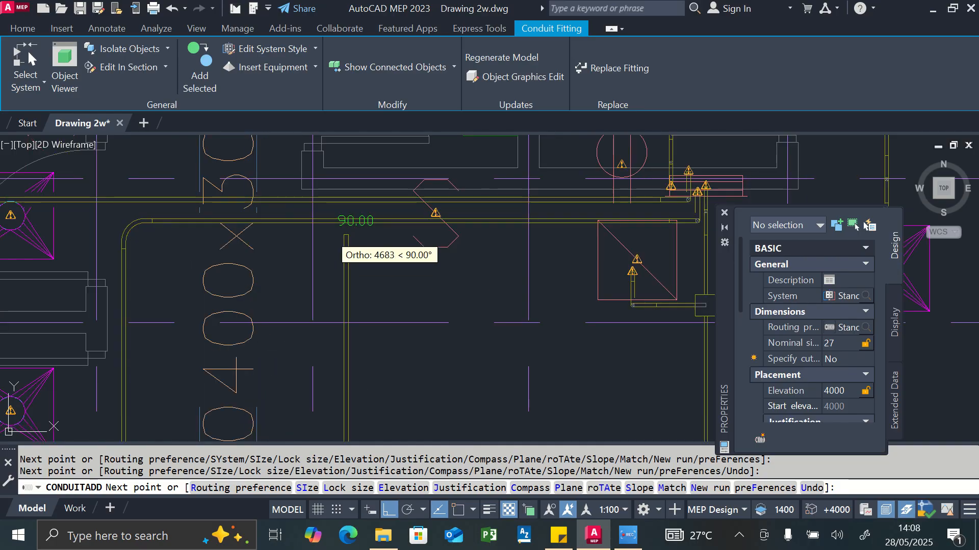
pyautogui.click(360, 229)
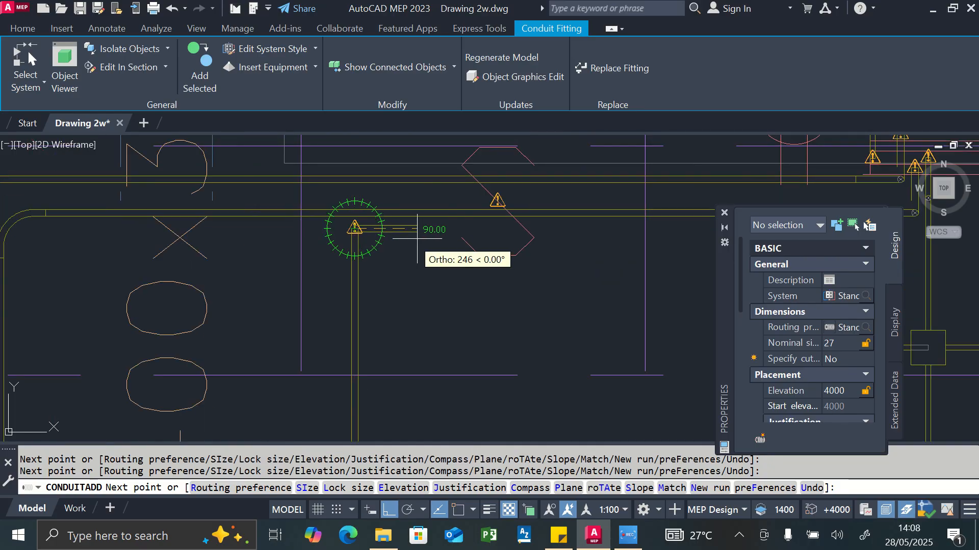
pyautogui.press('Escape')
pyautogui.scroll(-2, 357, 262)
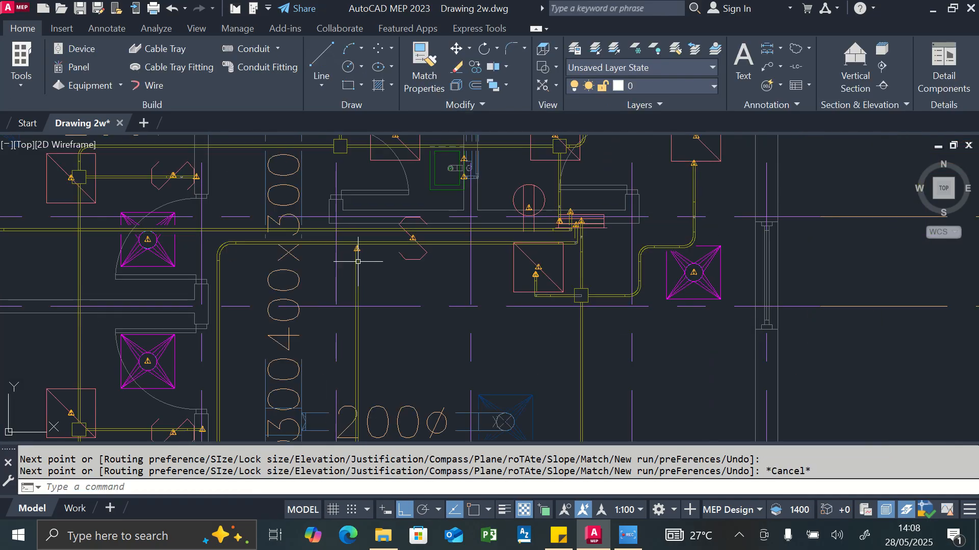
# Move the lower of the two parallel east-west conduits north, closer to its neighbour beside the distribution board
pyautogui.scroll(3, 560, 242)
pyautogui.press('Escape')
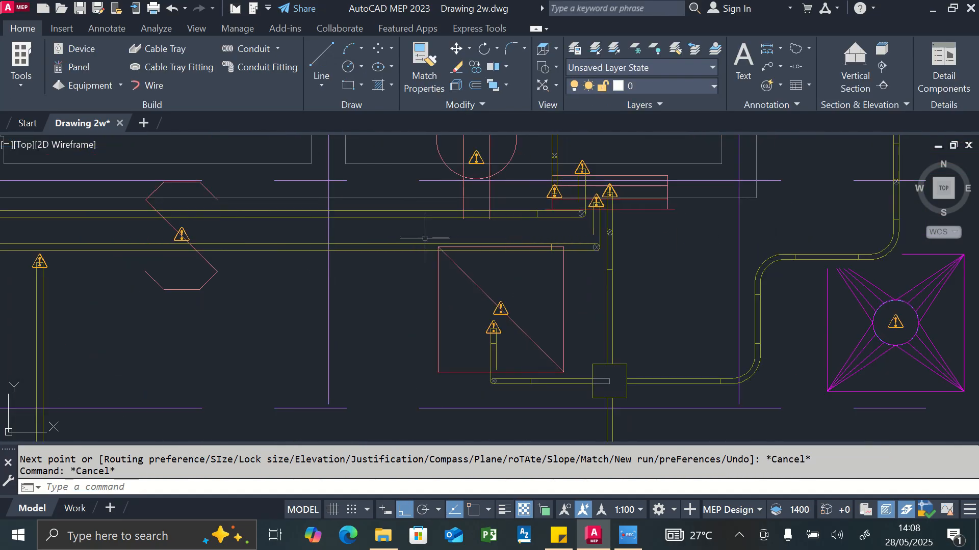
pyautogui.click(386, 247)
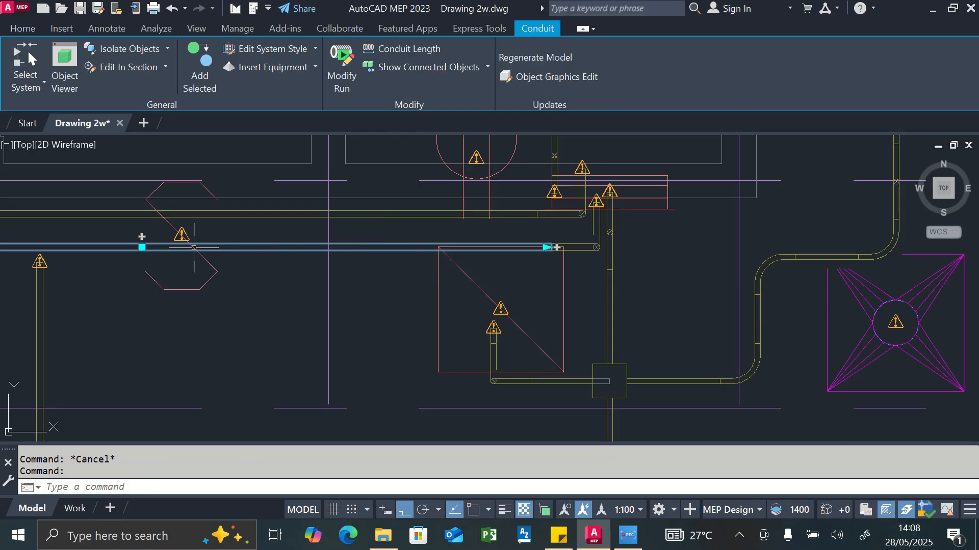
pyautogui.click(141, 247)
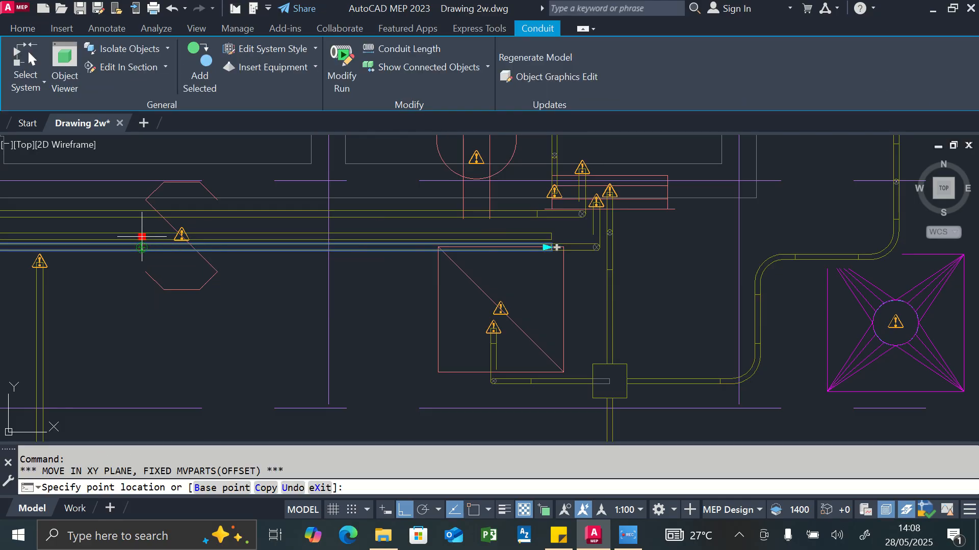
pyautogui.click(144, 228)
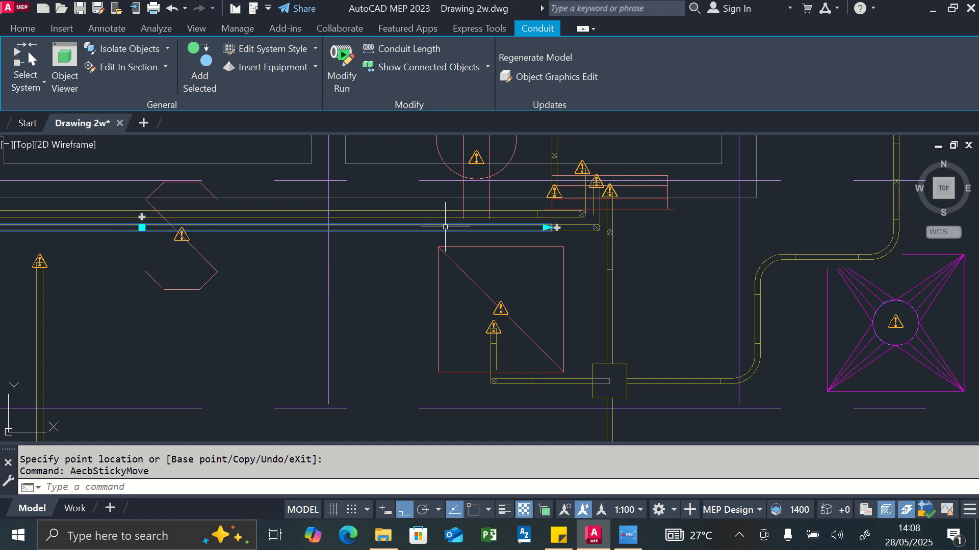
pyautogui.press('Escape')
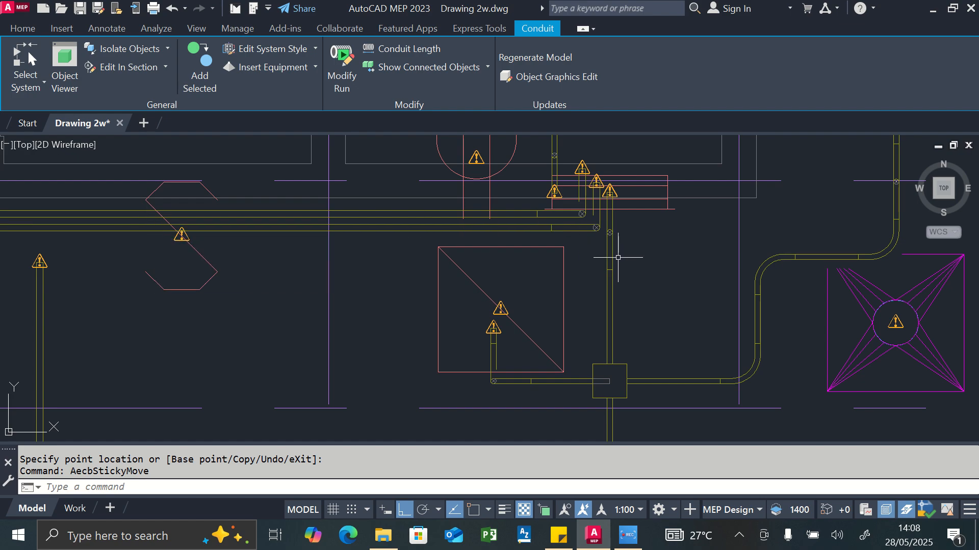
# Shift the easternmost north-south conduit below the distribution board slightly east to free space for another drop
pyautogui.click(610, 259)
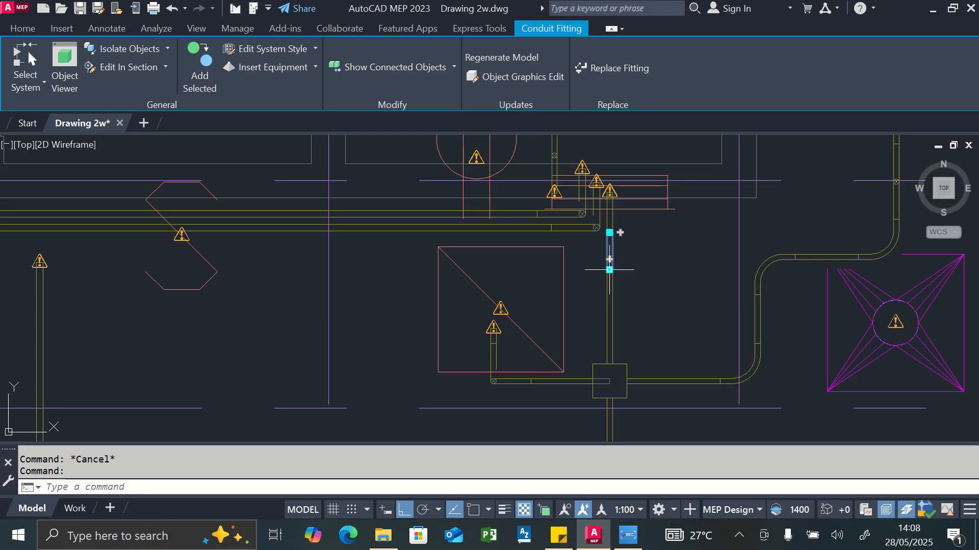
pyautogui.click(610, 270)
pyautogui.click(634, 269)
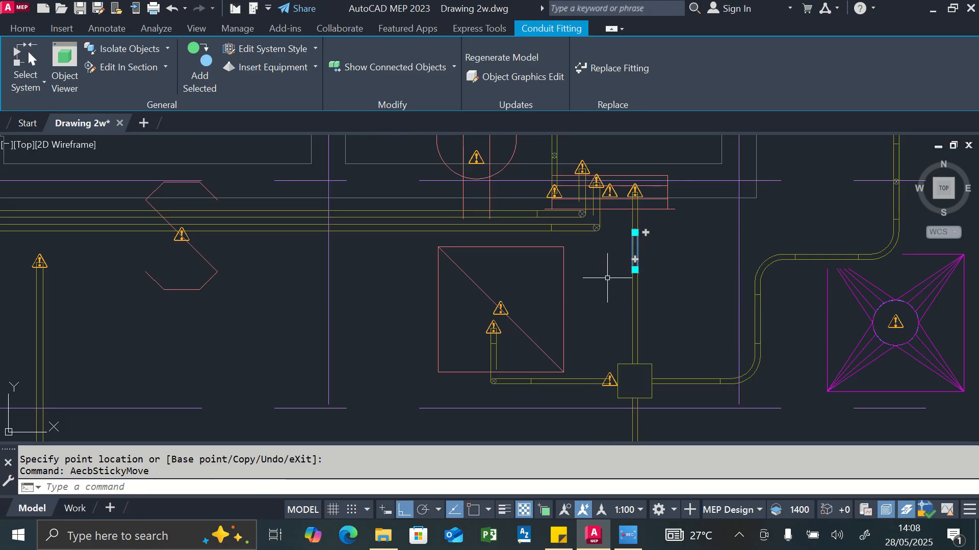
pyautogui.press('Escape')
pyautogui.scroll(-3, 594, 271)
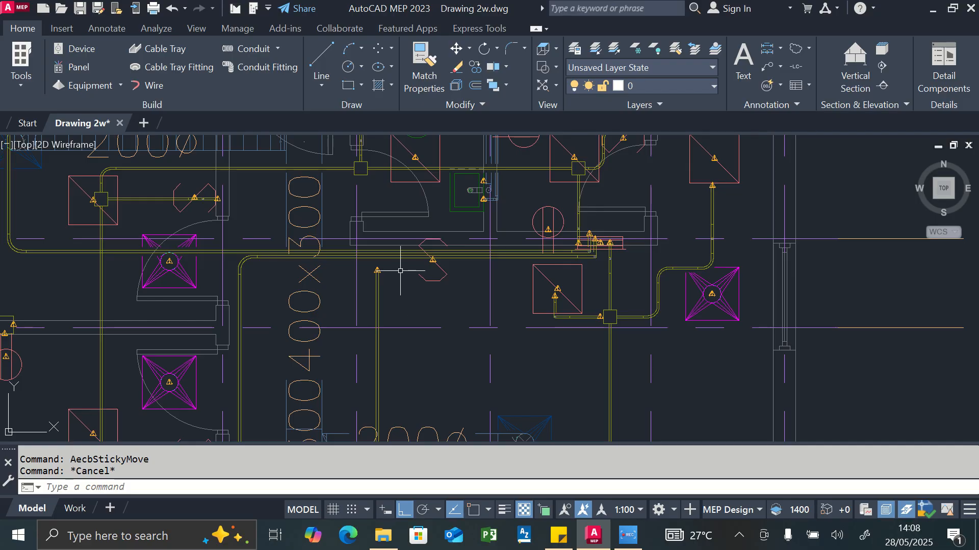
# Continue the new conduit from its north end and route it east to a point below the free connection on the distribution board
pyautogui.scroll(3, 350, 267)
pyautogui.click(338, 266)
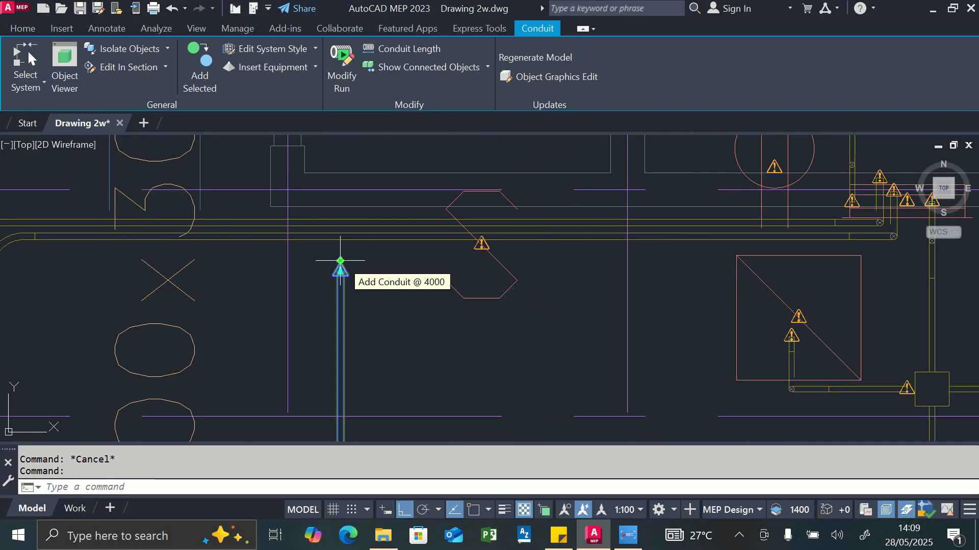
pyautogui.click(341, 260)
pyautogui.scroll(-3, 448, 262)
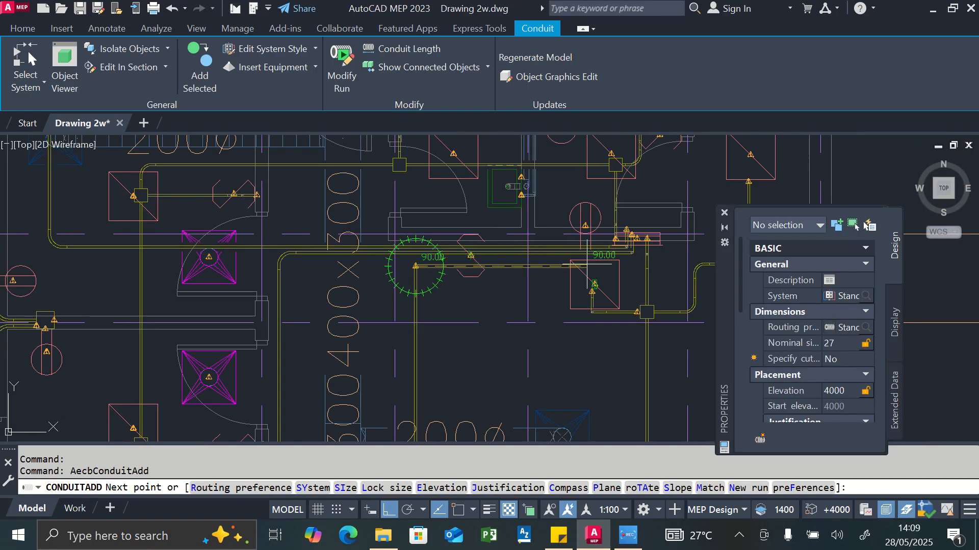
pyautogui.scroll(3, 619, 264)
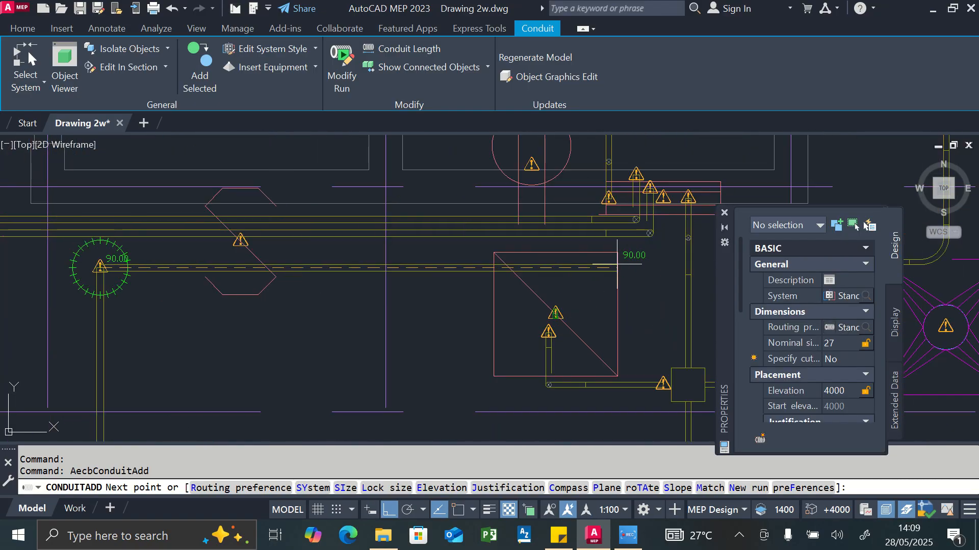
pyautogui.click(658, 261)
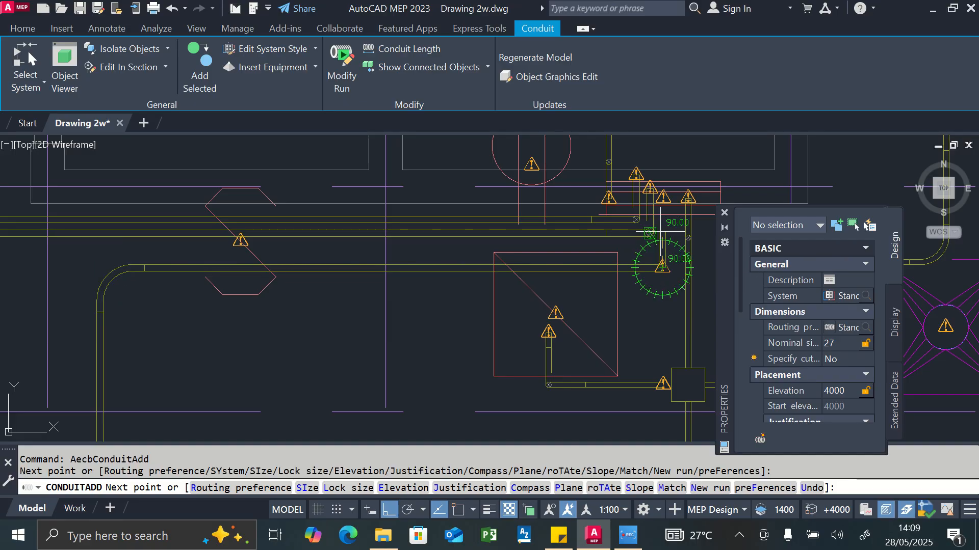
# Set the conduit elevation to 1200 and route it north into the distribution board's free connection
pyautogui.scroll(3, 667, 227)
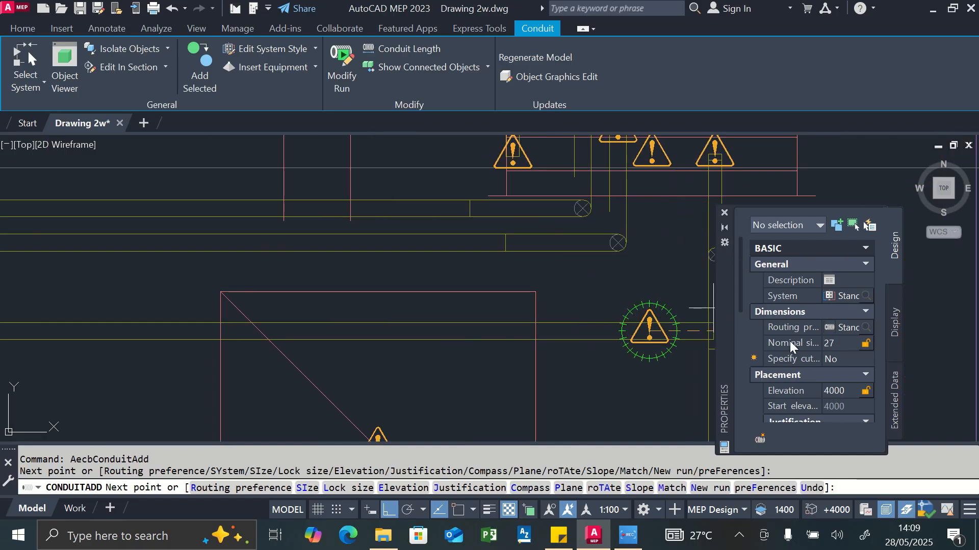
pyautogui.click(852, 390)
pyautogui.write('1')
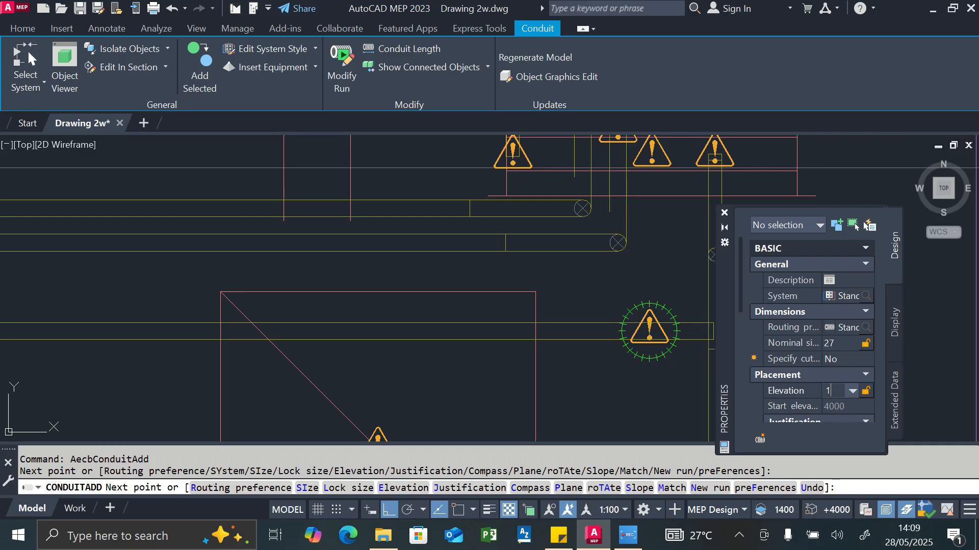
pyautogui.write('200')
pyautogui.press('Return')
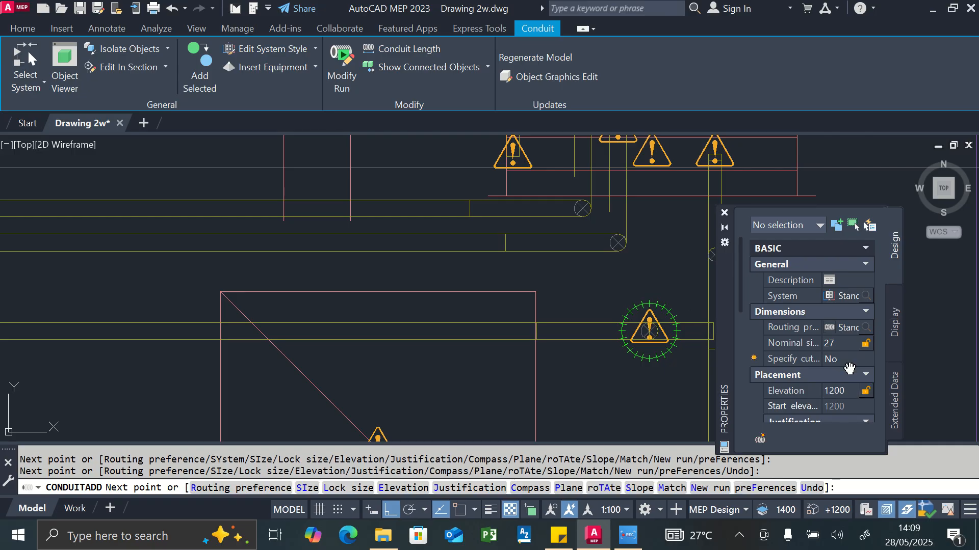
pyautogui.scroll(-3, 671, 259)
pyautogui.scroll(3, 674, 232)
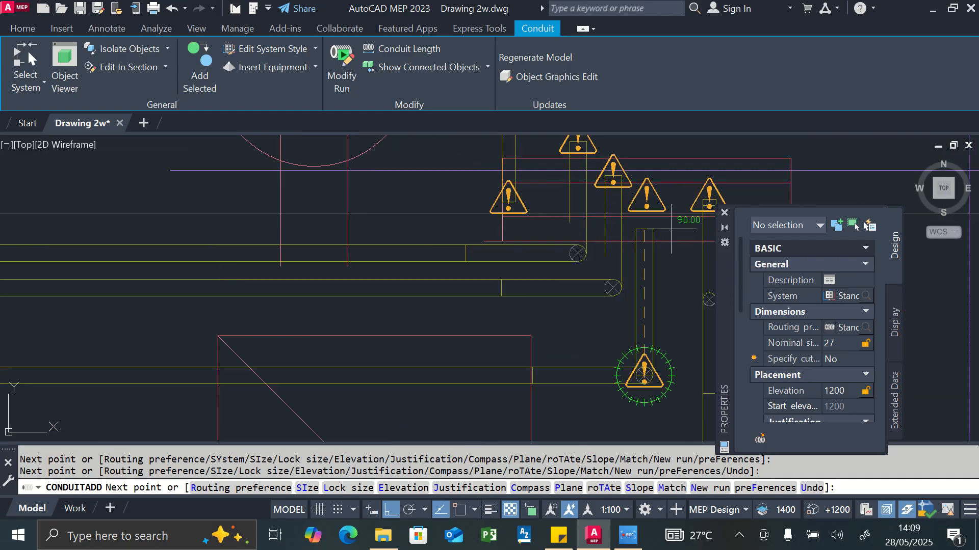
pyautogui.scroll(-4, 657, 173)
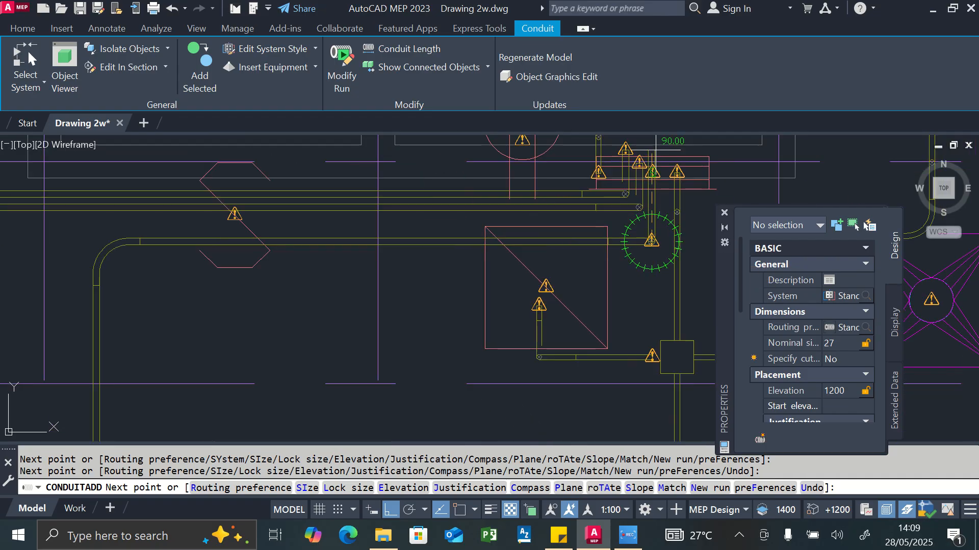
pyautogui.click(652, 173)
pyautogui.press('Escape')
# Delete the short conduit segment between the new drop and the distribution board
pyautogui.scroll(2, 655, 196)
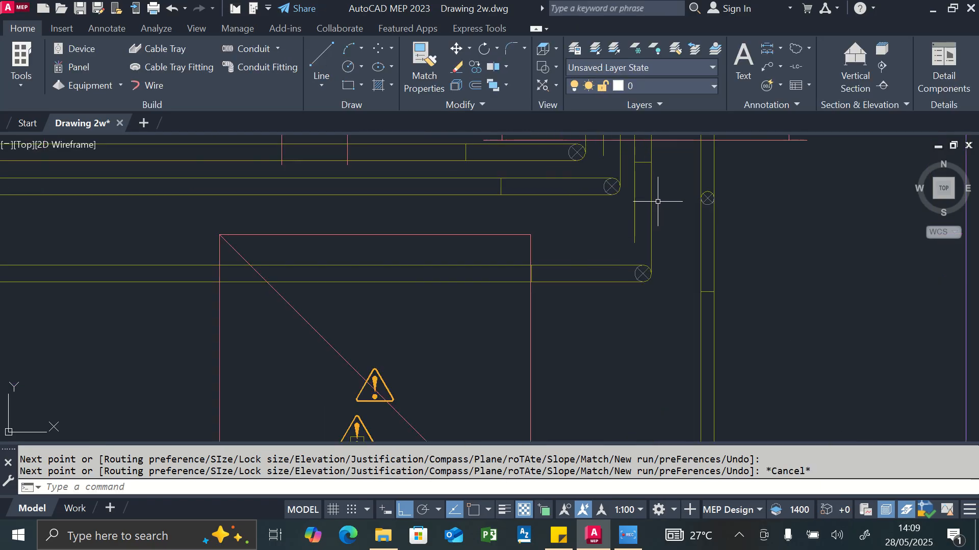
pyautogui.press('Escape')
pyautogui.scroll(2, 653, 158)
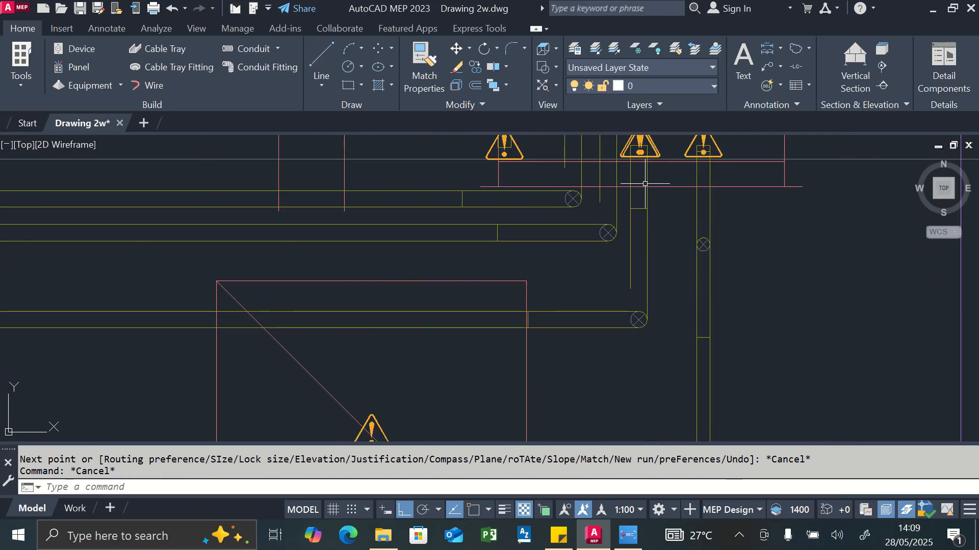
pyautogui.click(645, 192)
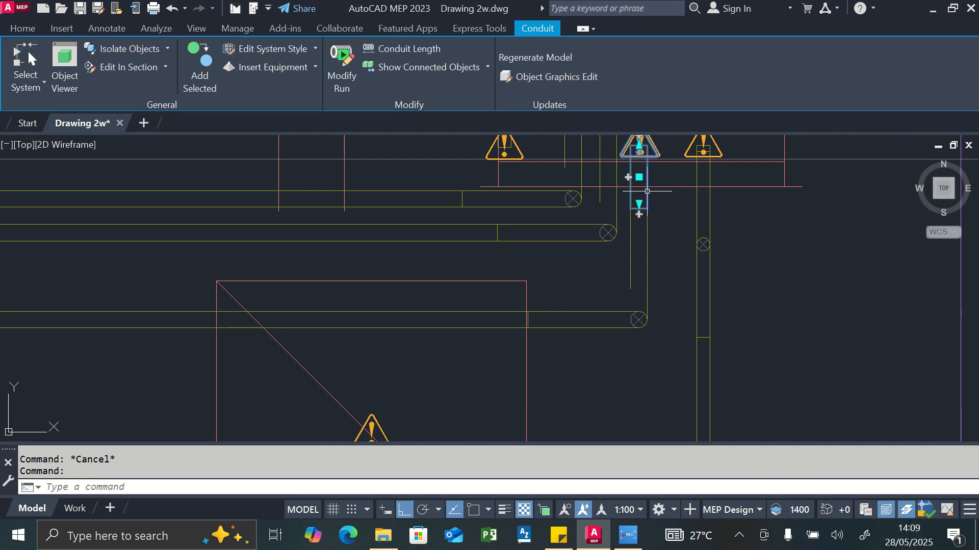
pyautogui.press('Delete')
pyautogui.scroll(-3, 645, 194)
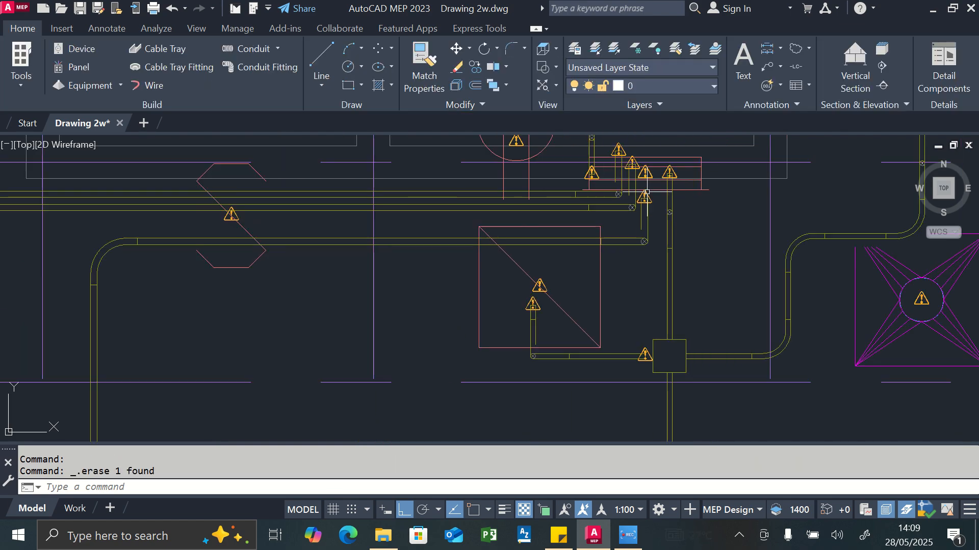
# Move the new east-west conduit north, close beneath the two parallel conduits
pyautogui.click(457, 243)
pyautogui.click(369, 235)
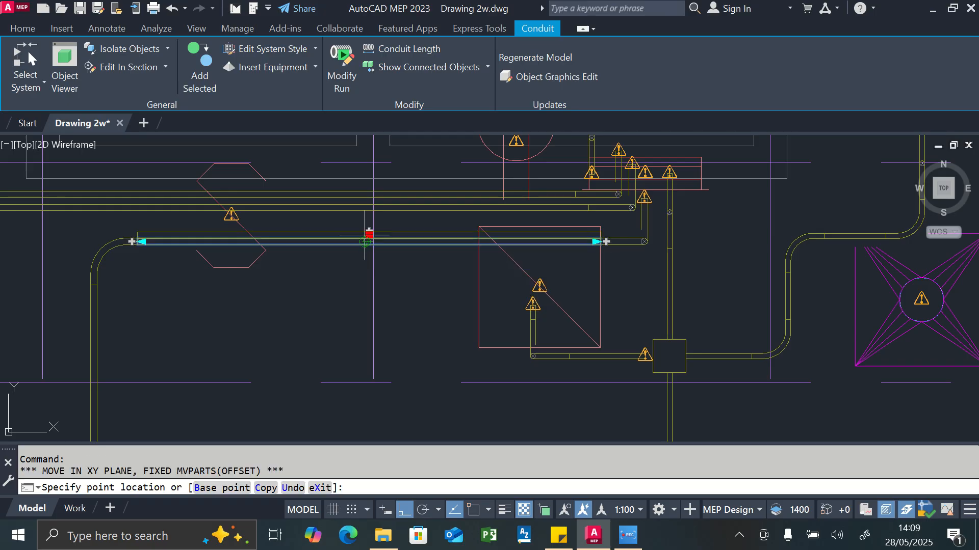
pyautogui.click(366, 214)
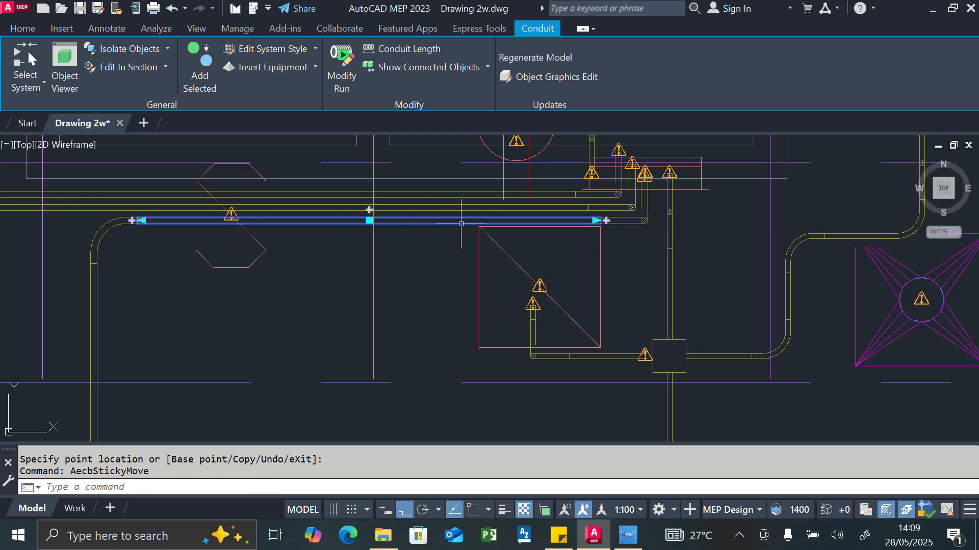
# Examine the routed conduits across the floor plan between gridlines A and G and around the distribution board
pyautogui.press('Escape')
pyautogui.scroll(-5, 461, 226)
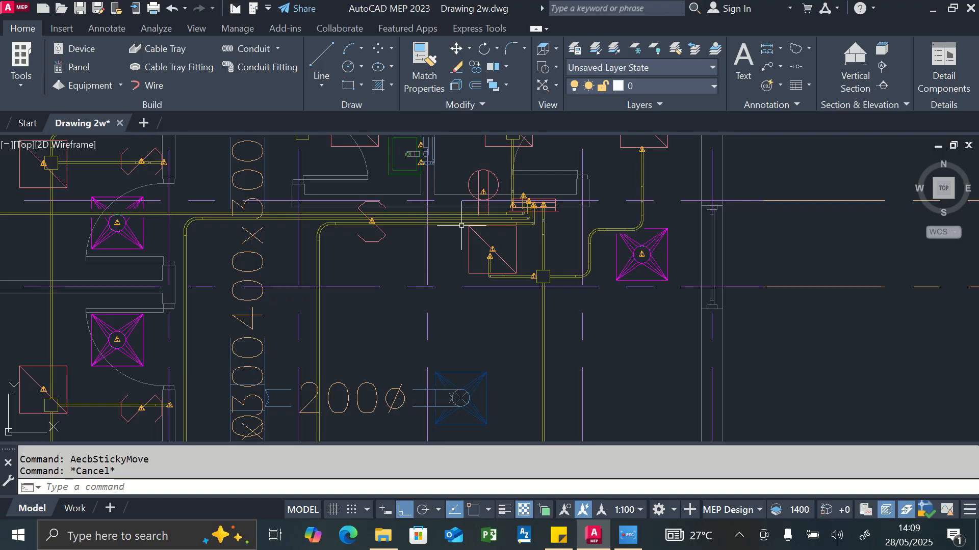
pyautogui.scroll(-2, 449, 239)
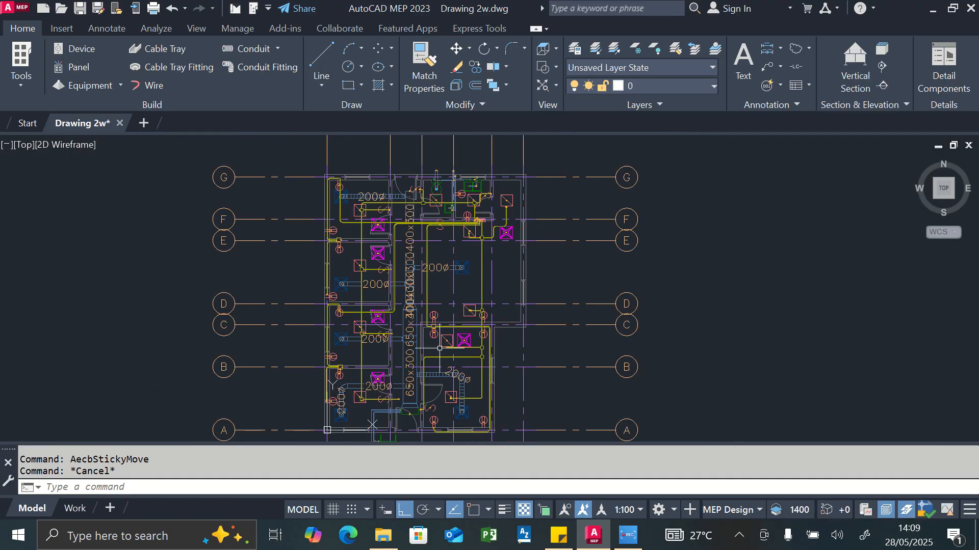
pyautogui.scroll(-3, 439, 349)
pyautogui.scroll(5, 441, 329)
pyautogui.scroll(-2, 465, 285)
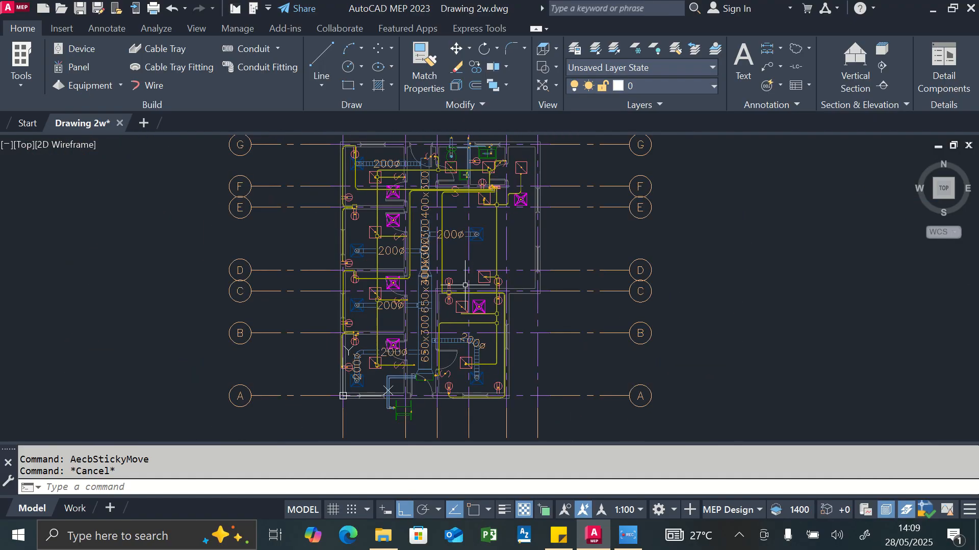
pyautogui.scroll(4, 464, 368)
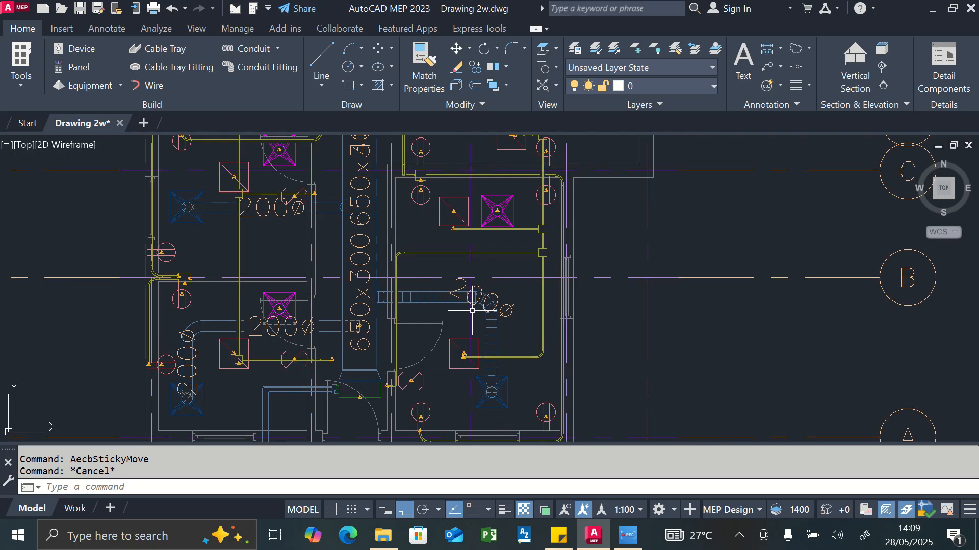
pyautogui.scroll(-2, 472, 310)
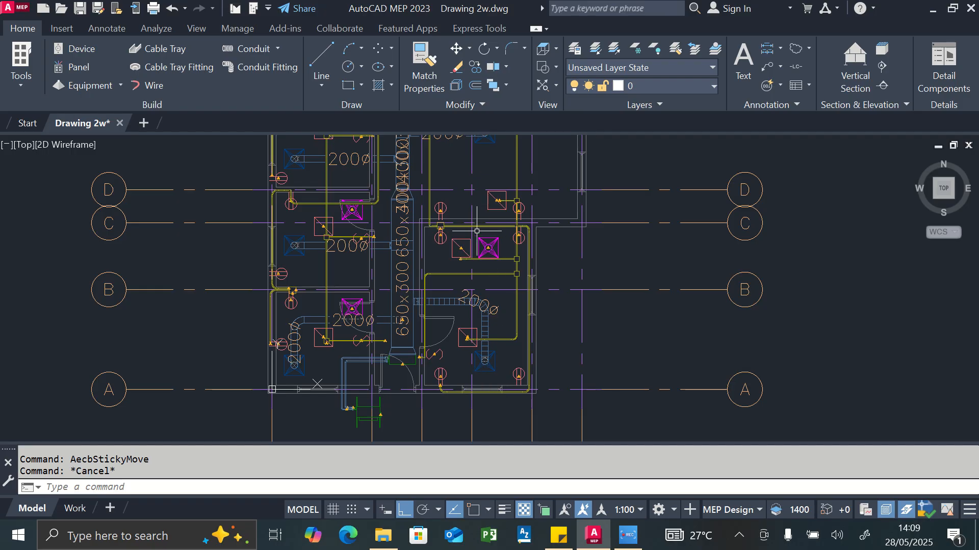
pyautogui.scroll(-2, 491, 348)
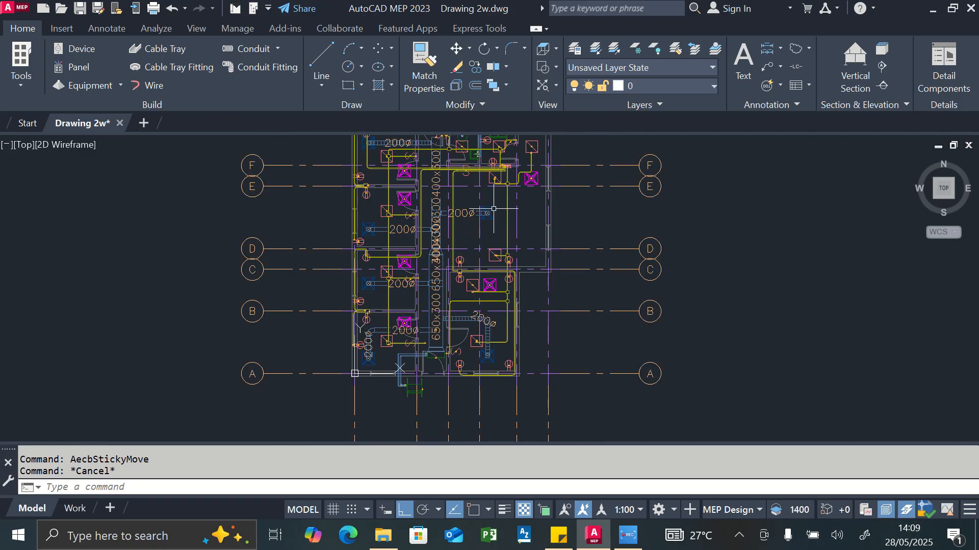
pyautogui.scroll(4, 497, 166)
pyautogui.scroll(-2, 476, 233)
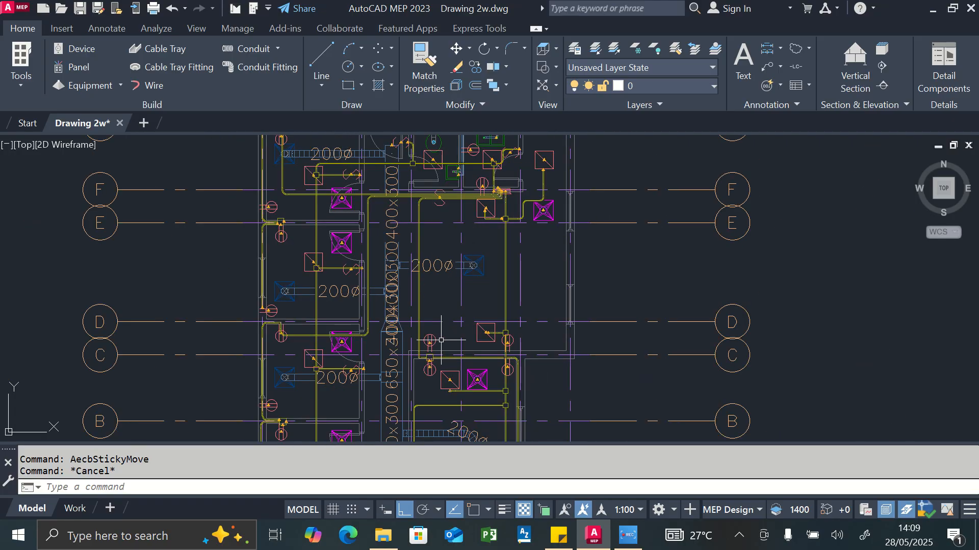
pyautogui.scroll(-2, 495, 337)
pyautogui.scroll(4, 467, 252)
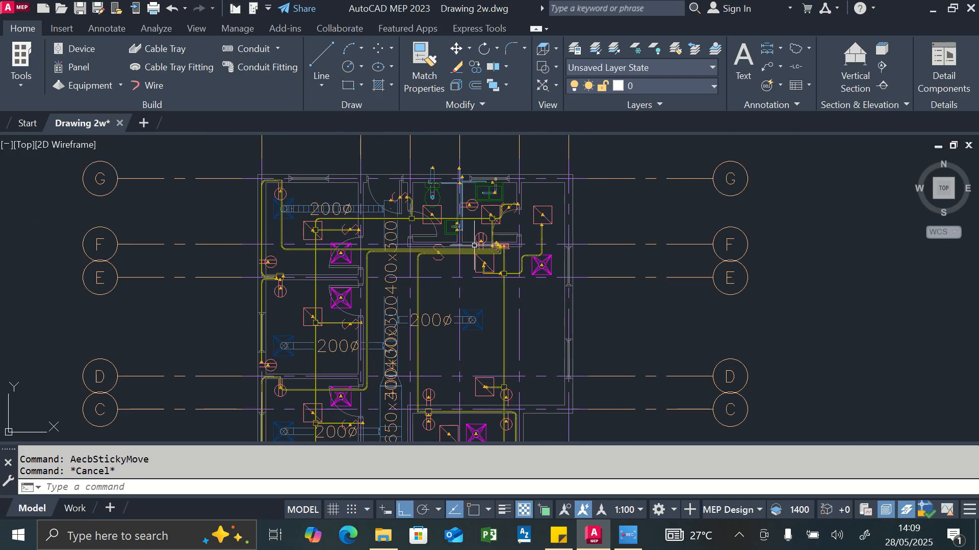
pyautogui.scroll(-5, 478, 183)
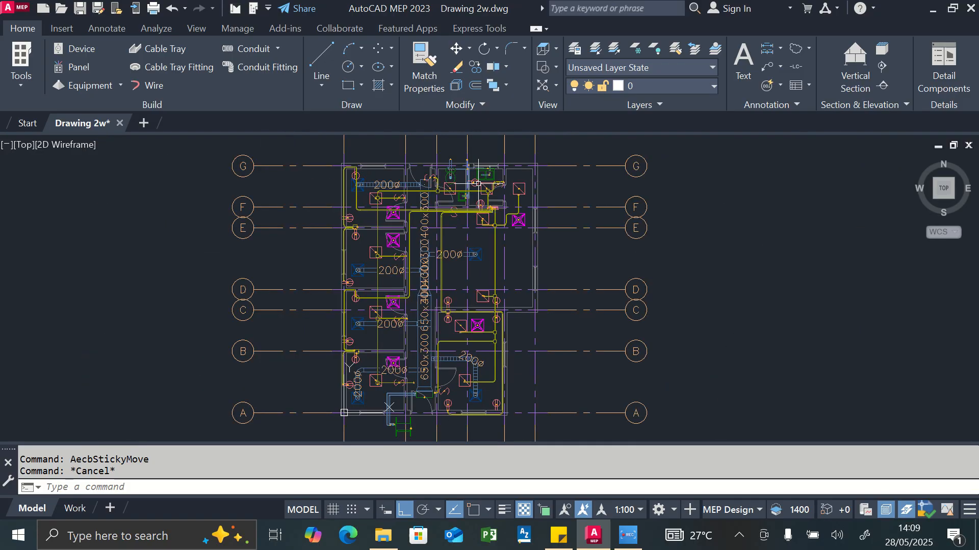
pyautogui.scroll(2, 468, 258)
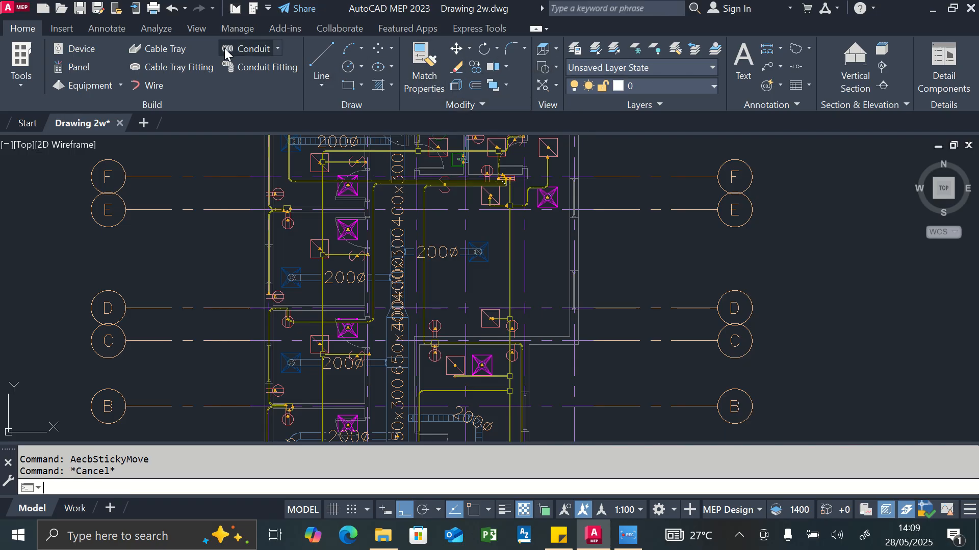
# Start a new conduit at elevation 400 from the eastern socket outlet near gridline C and route it south into the wall
pyautogui.click(244, 48)
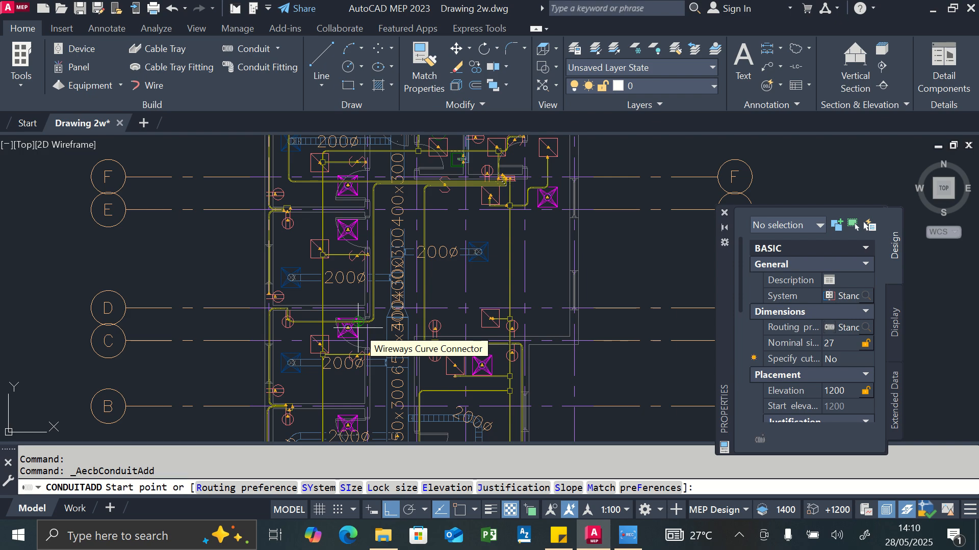
pyautogui.click(837, 391)
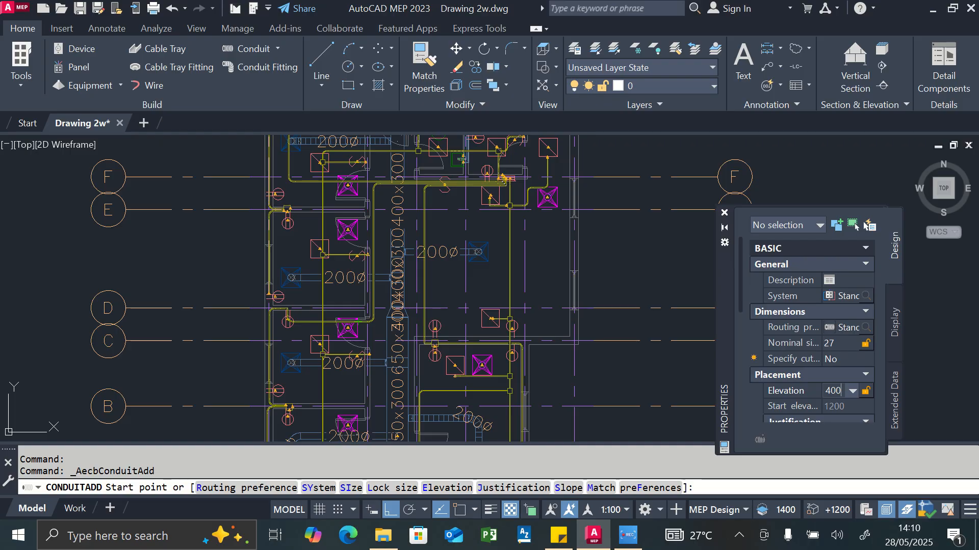
pyautogui.press('Return')
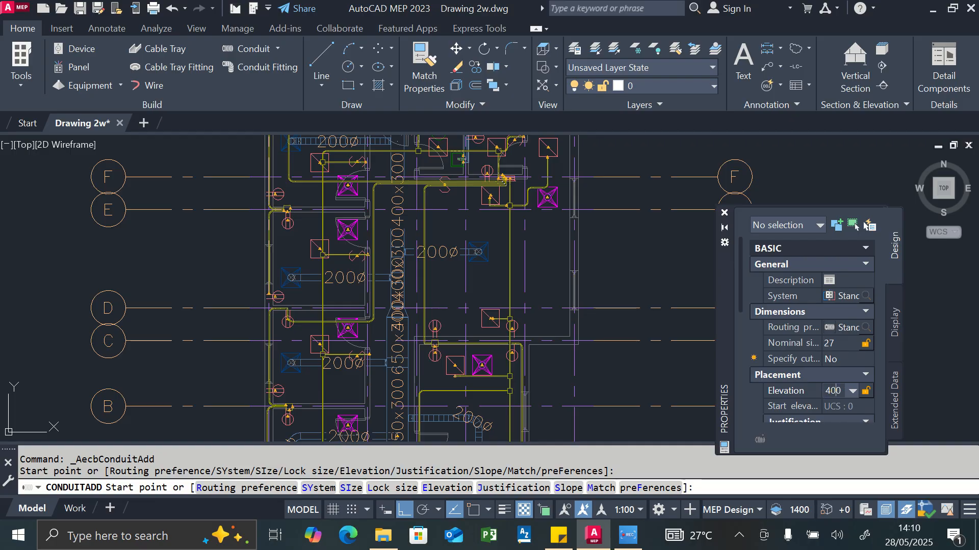
pyautogui.press('Return')
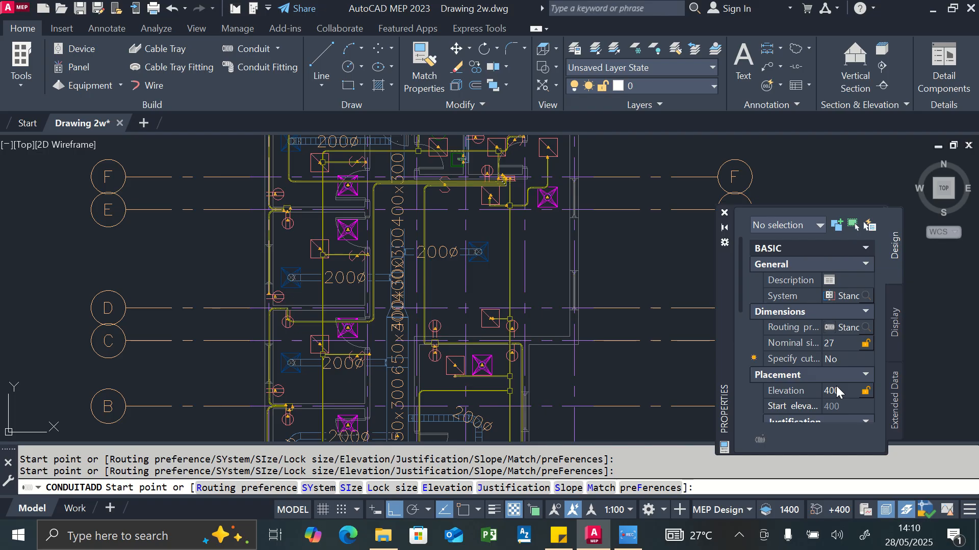
pyautogui.scroll(2, 442, 332)
pyautogui.scroll(3, 441, 332)
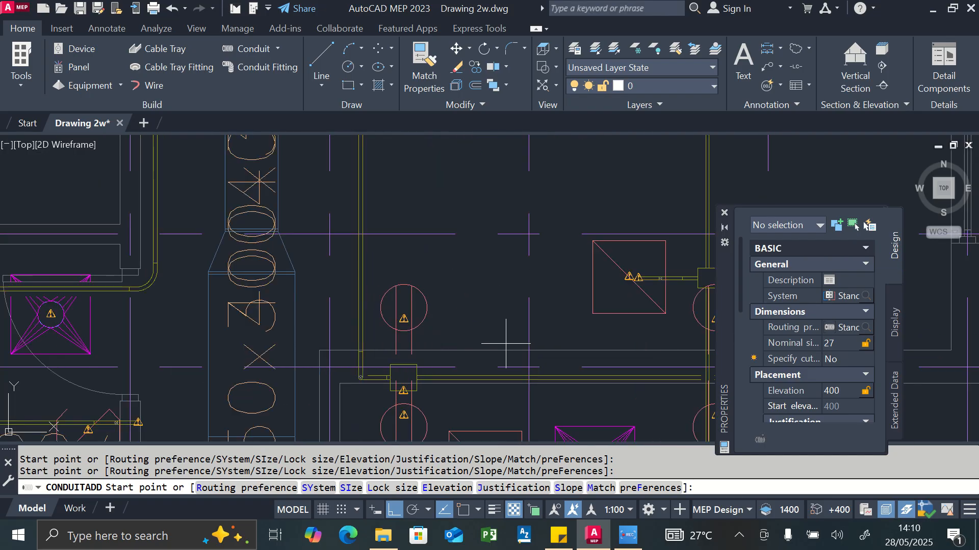
pyautogui.scroll(2, 542, 335)
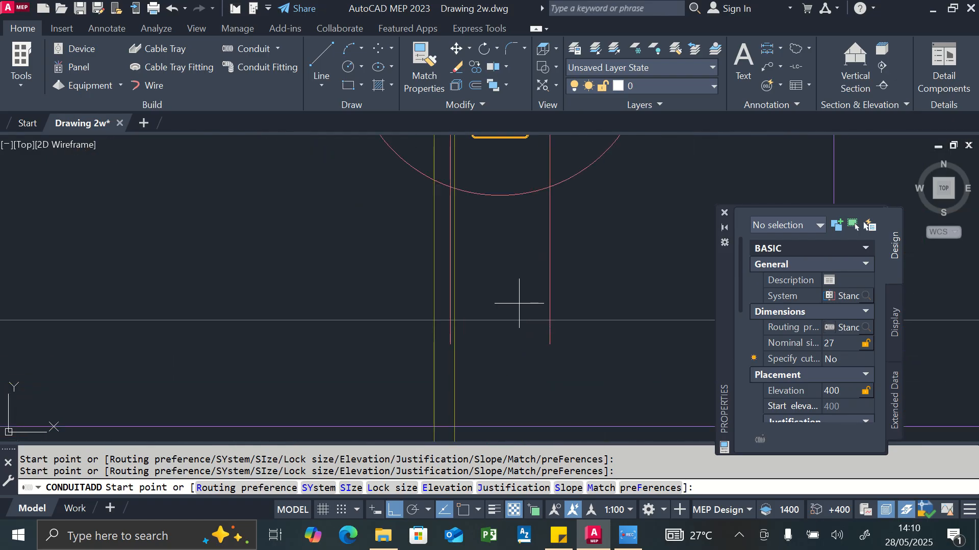
pyautogui.click(519, 304)
pyautogui.scroll(-2, 511, 370)
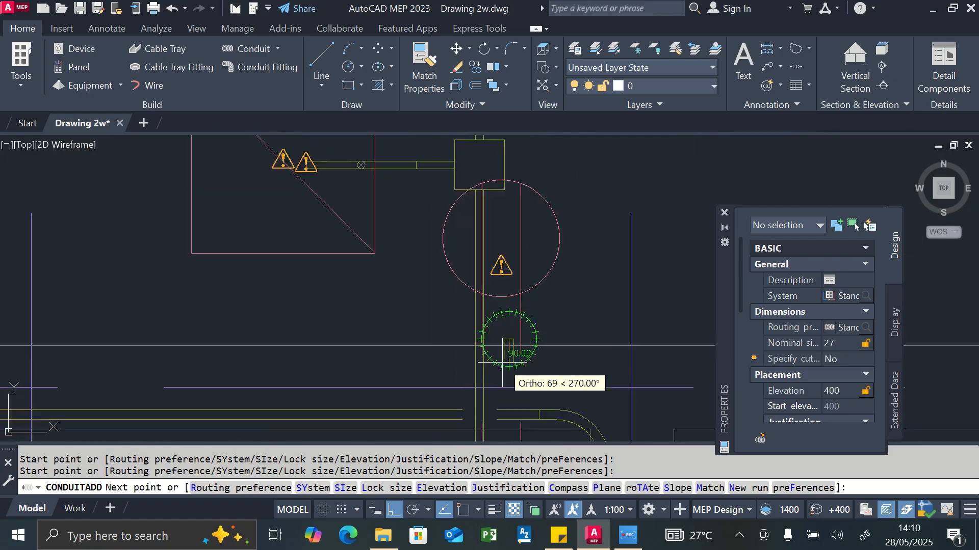
pyautogui.click(504, 395)
# Route the conduit west along the wall, past the western socket outlet's junction box to a point beside the existing vertical conduit
pyautogui.scroll(-3, 447, 395)
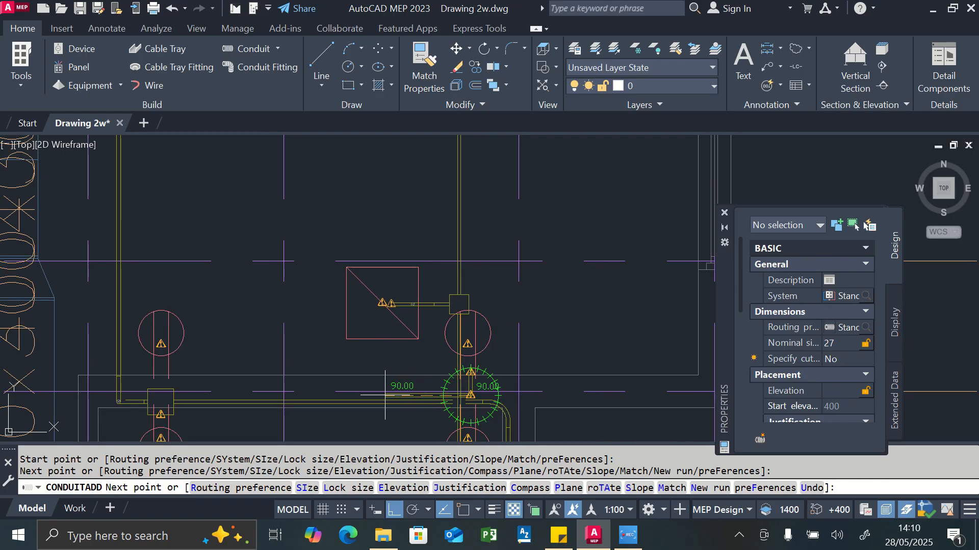
pyautogui.scroll(-3, 385, 395)
pyautogui.scroll(4, 226, 390)
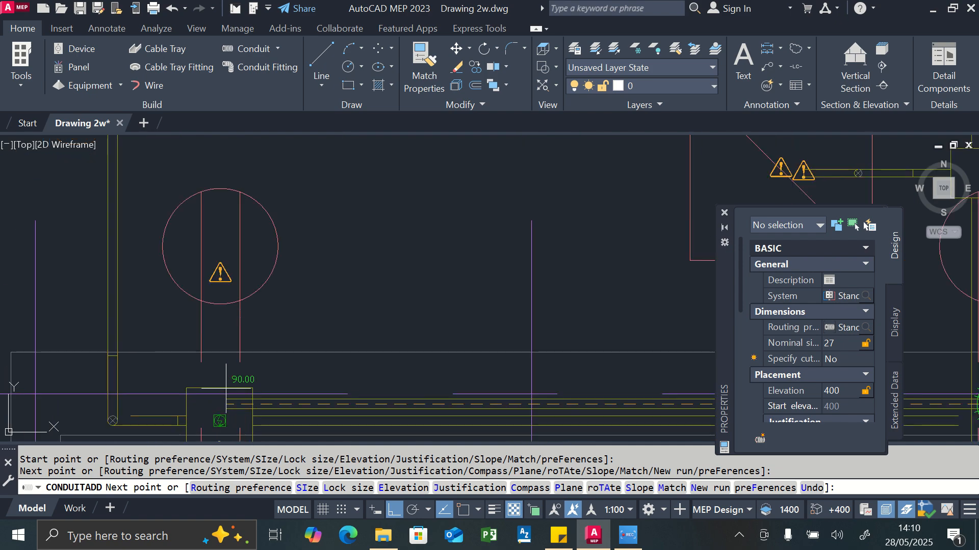
pyautogui.click(128, 400)
pyautogui.scroll(-5, 132, 389)
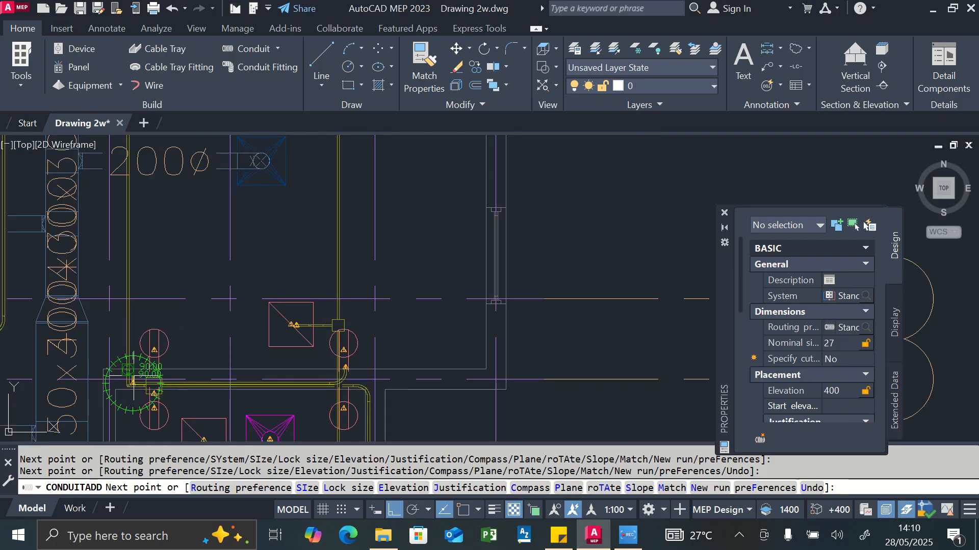
# Set the conduit elevation to 4000 and route it north about 4690 alongside the existing conduit, stopping below its bend
pyautogui.click(832, 390)
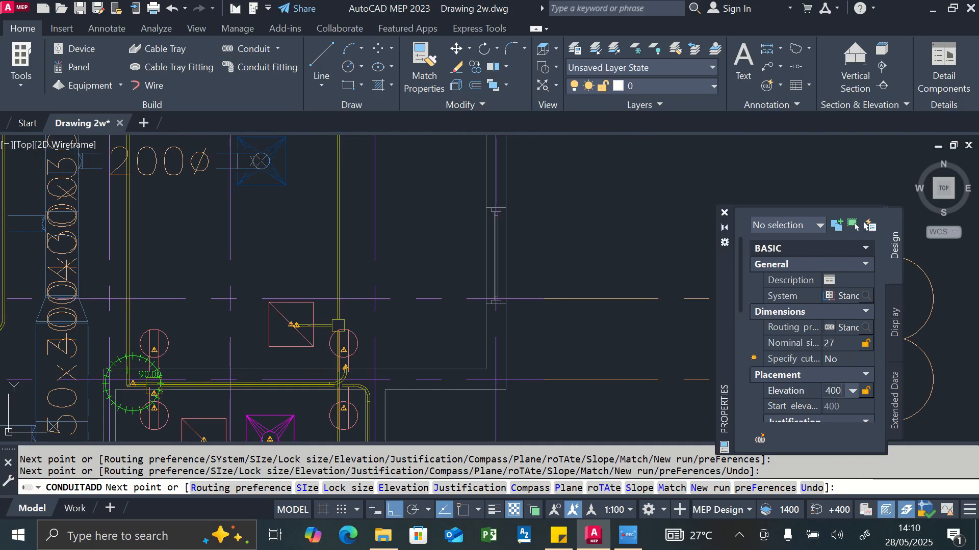
pyautogui.write('4000')
pyautogui.press('Return')
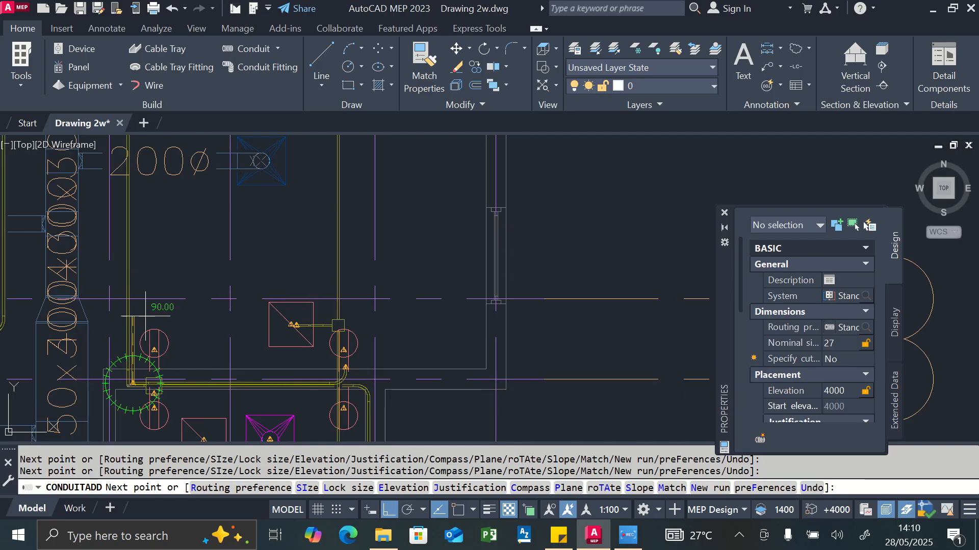
pyautogui.scroll(-3, 155, 313)
pyautogui.scroll(4, 156, 219)
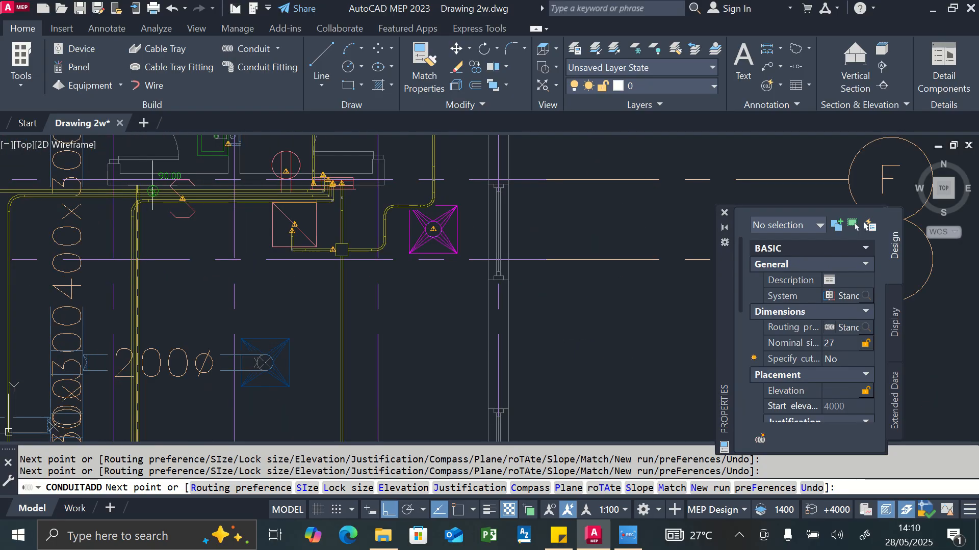
pyautogui.scroll(2, 148, 212)
pyautogui.scroll(4, 131, 203)
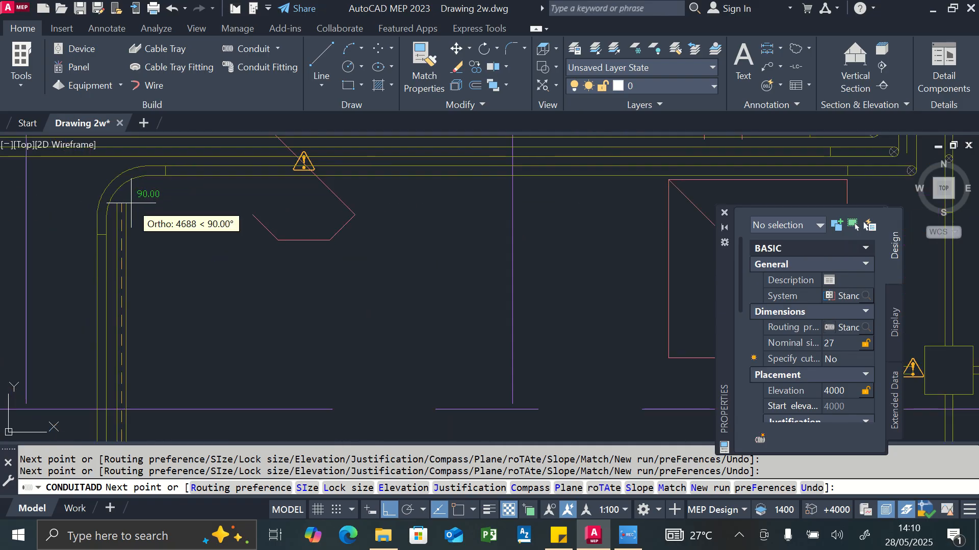
pyautogui.click(131, 203)
# Route the conduit east about 2500, parallel to the existing runs, to a point south of the distribution board
pyautogui.scroll(-4, 331, 208)
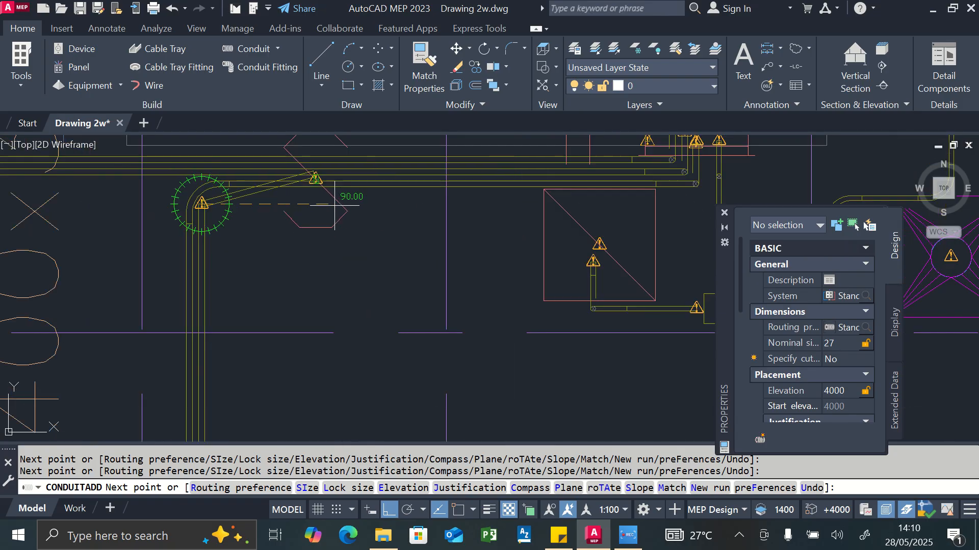
pyautogui.scroll(3, 539, 207)
pyautogui.scroll(3, 548, 201)
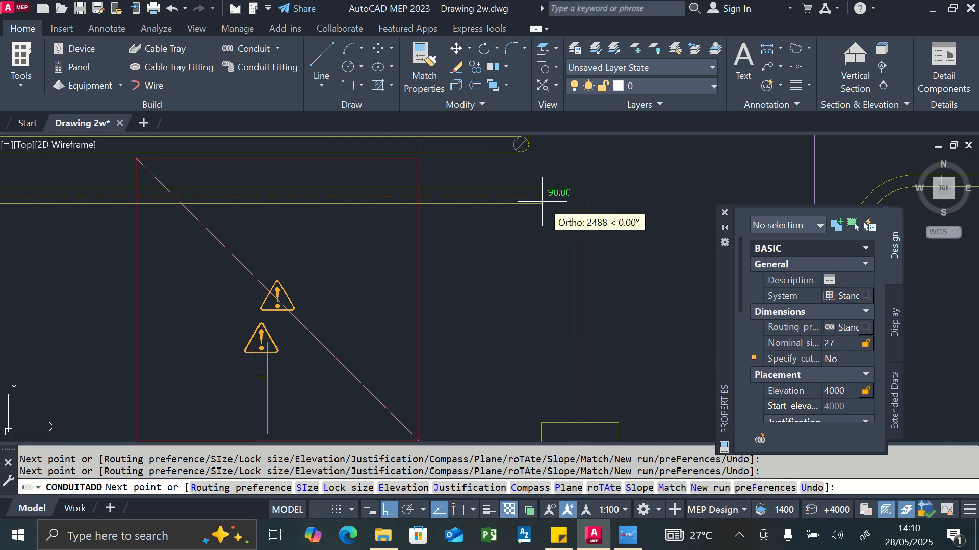
pyautogui.click(548, 200)
# Set the conduit elevation to 1200 and route it straight north across the distribution board to a point just beyond its north edge
pyautogui.scroll(-3, 549, 201)
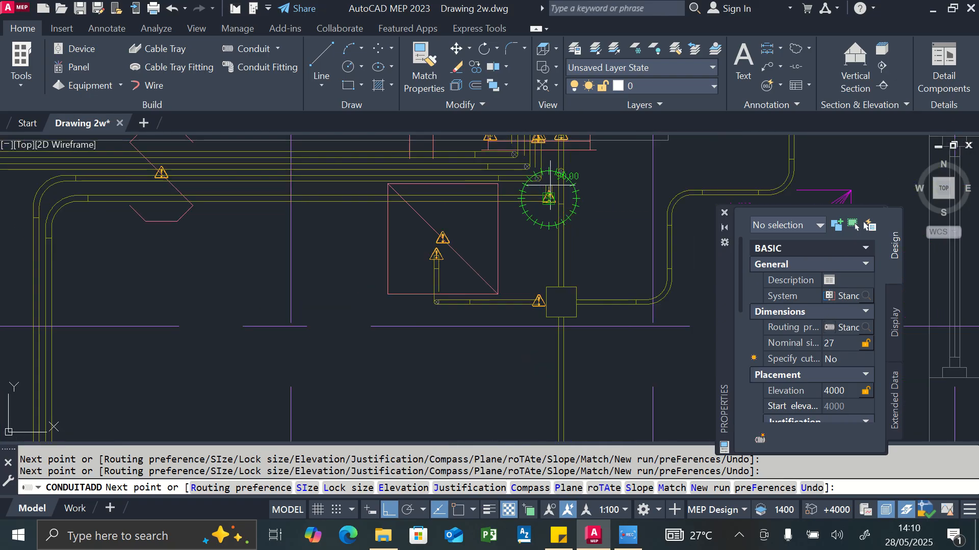
pyautogui.scroll(6, 550, 173)
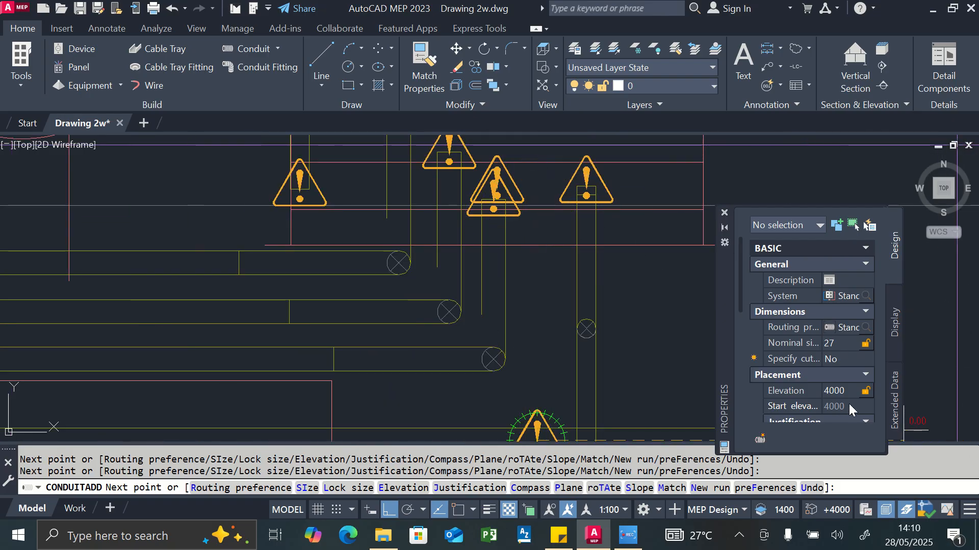
pyautogui.click(836, 395)
pyautogui.write('3')
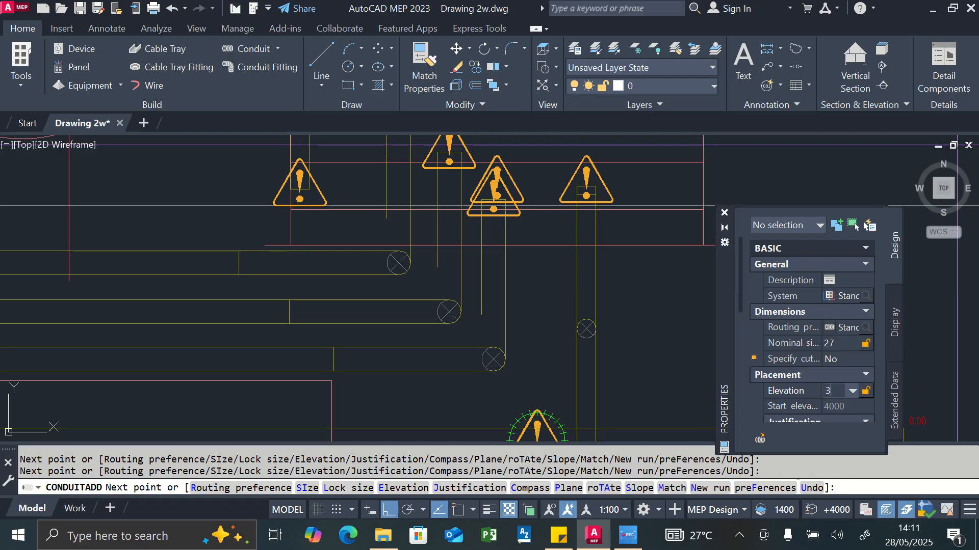
pyautogui.write('20')
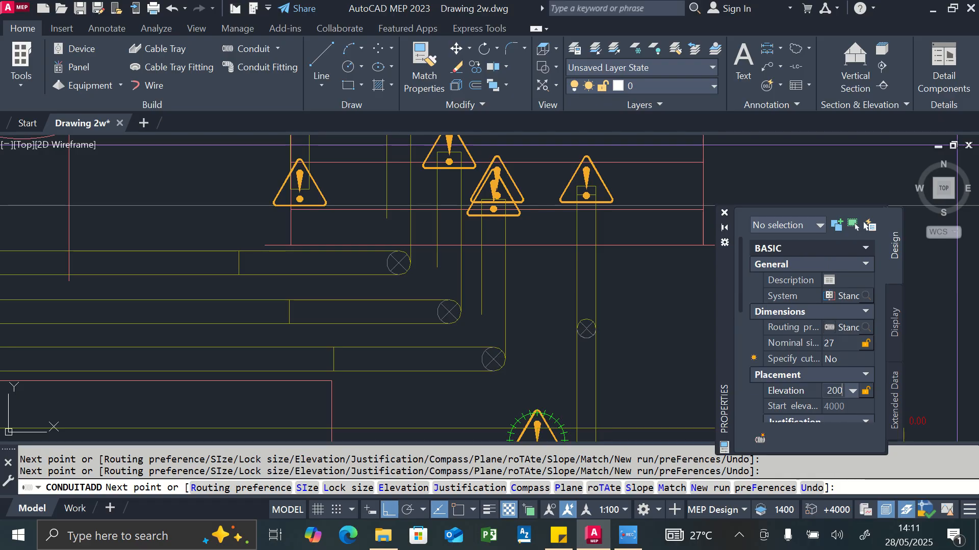
pyautogui.write('0')
pyautogui.press('Return')
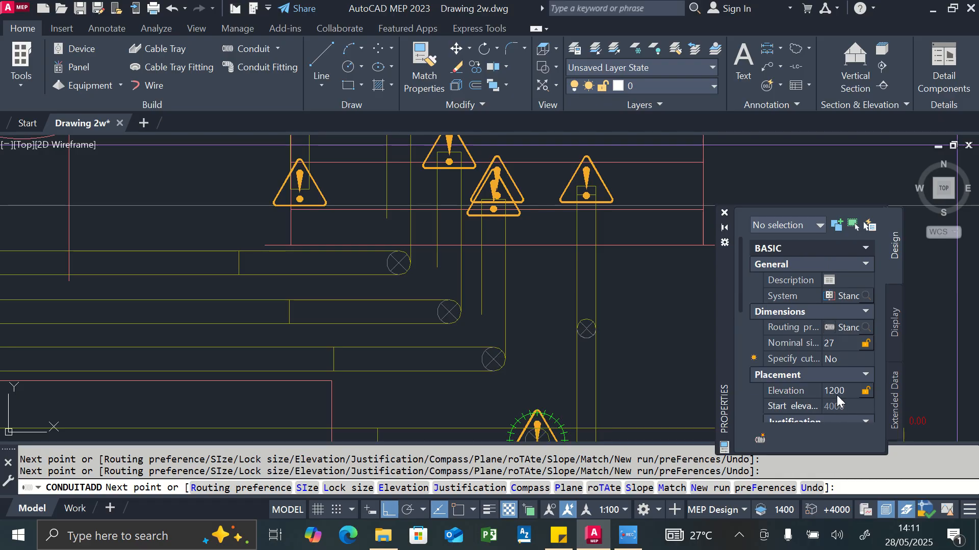
pyautogui.scroll(-3, 525, 316)
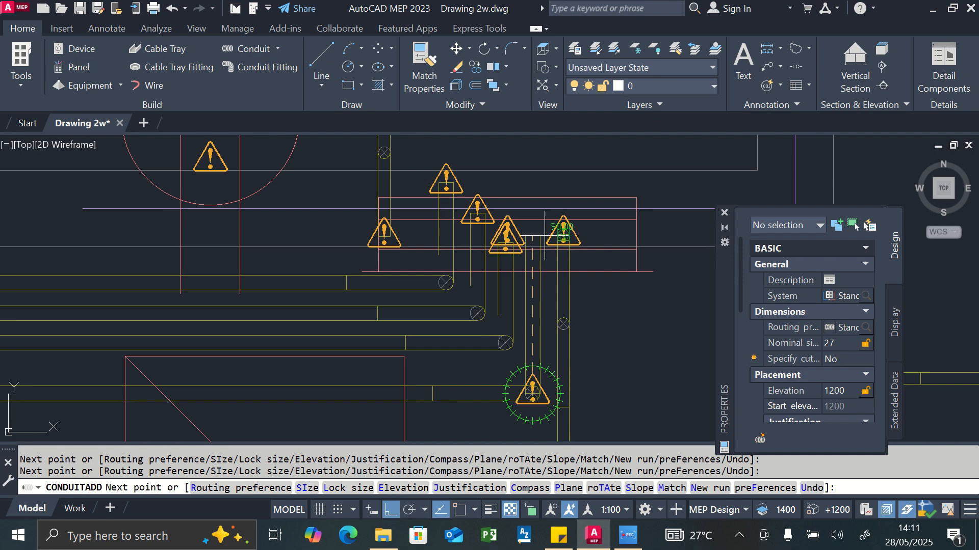
pyautogui.click(541, 192)
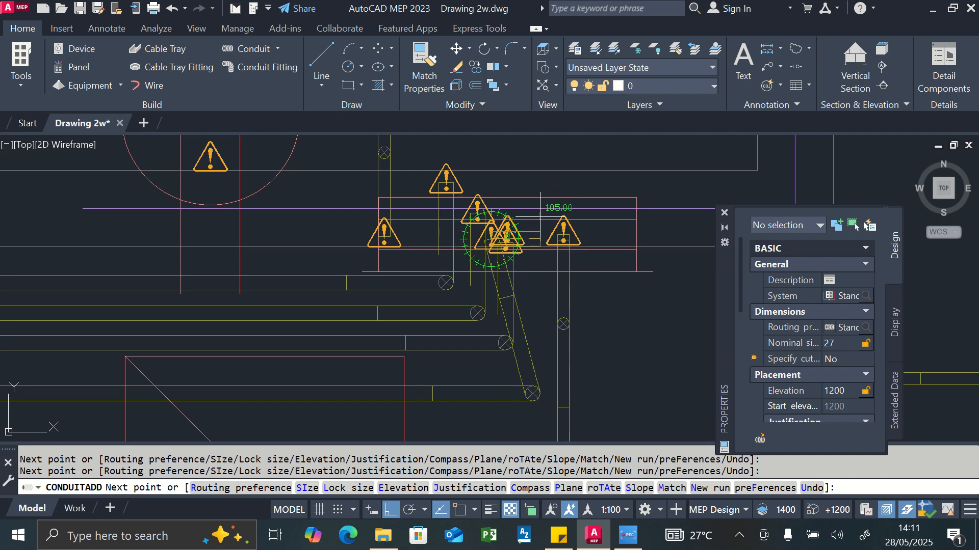
pyautogui.hotkey('ctrl', 'z')
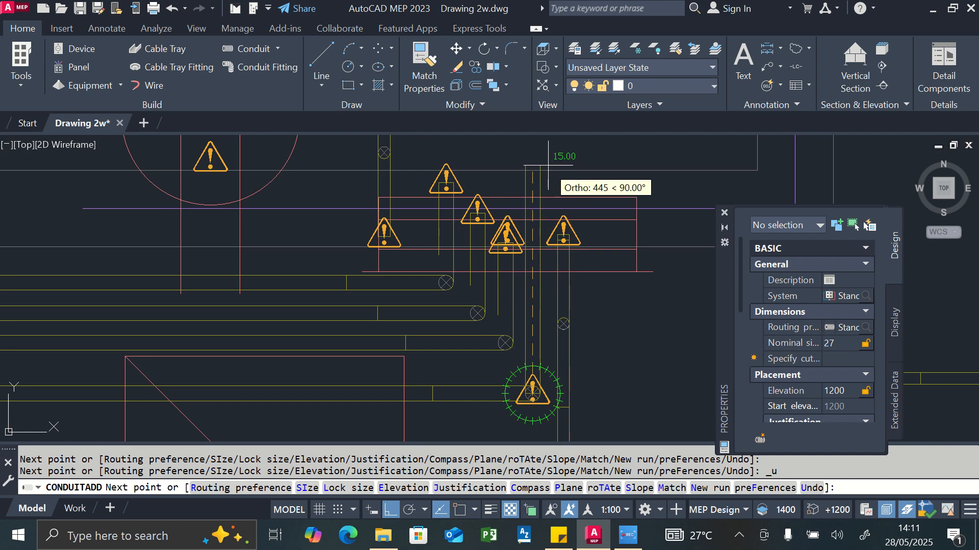
pyautogui.click(532, 159)
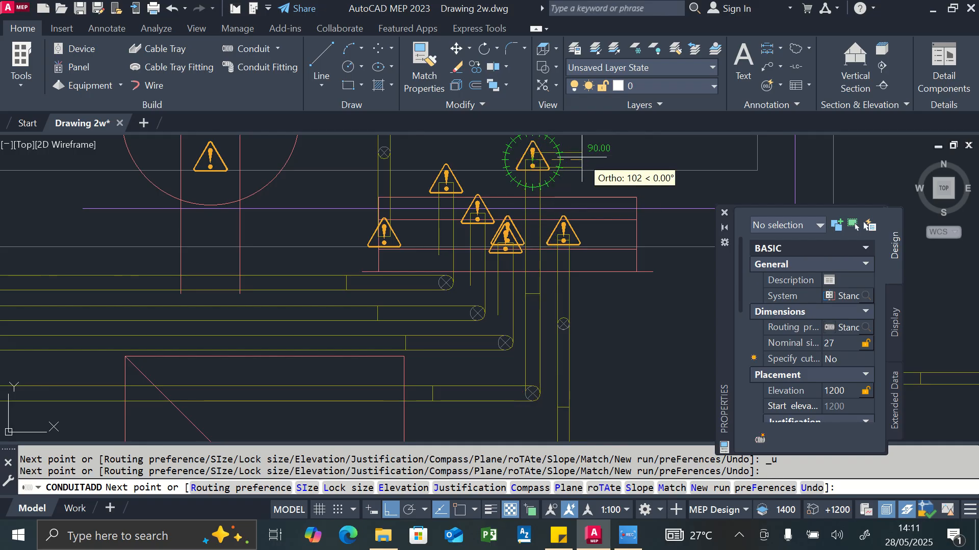
# End the conduit run and delete its surplus straight length crossing the distribution board
pyautogui.press('Escape')
pyautogui.click(541, 190)
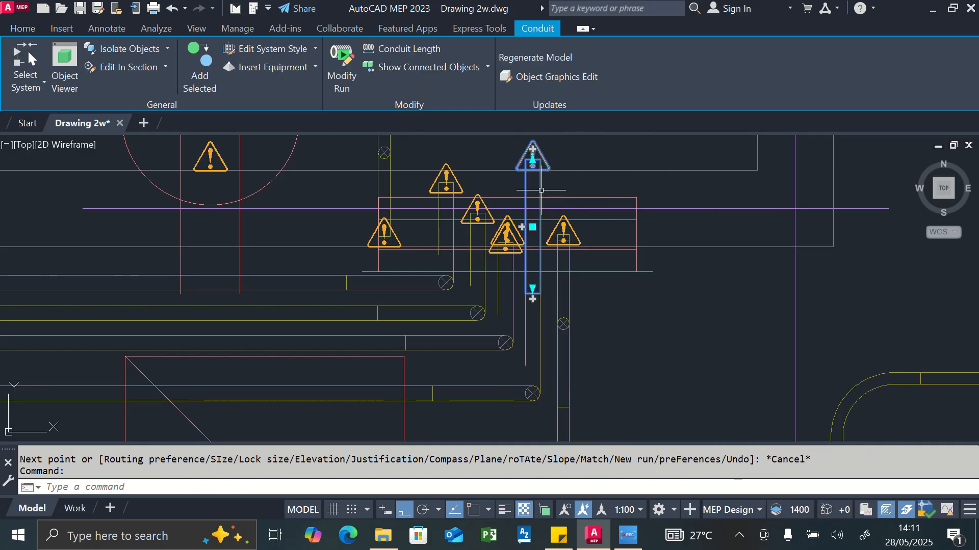
pyautogui.press('Delete')
pyautogui.press('Escape')
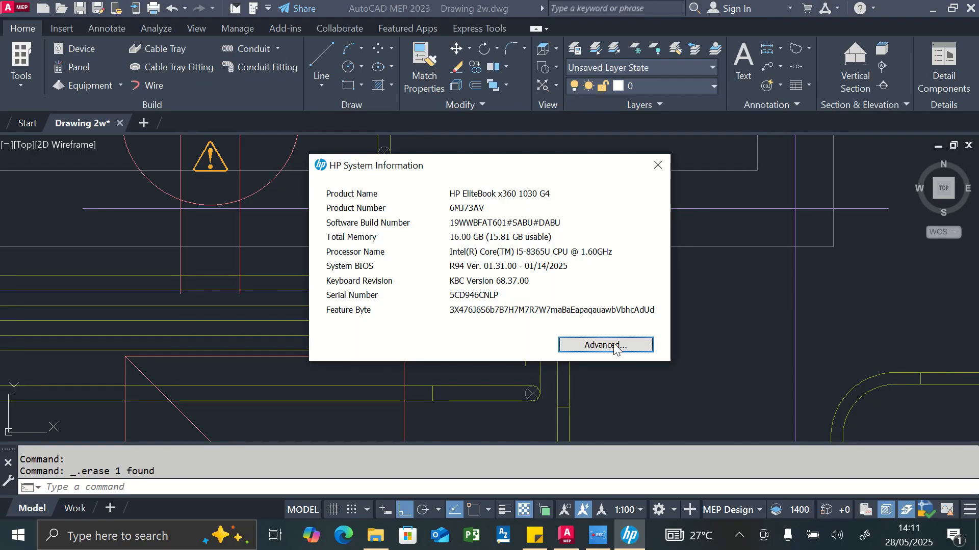
pyautogui.click(658, 165)
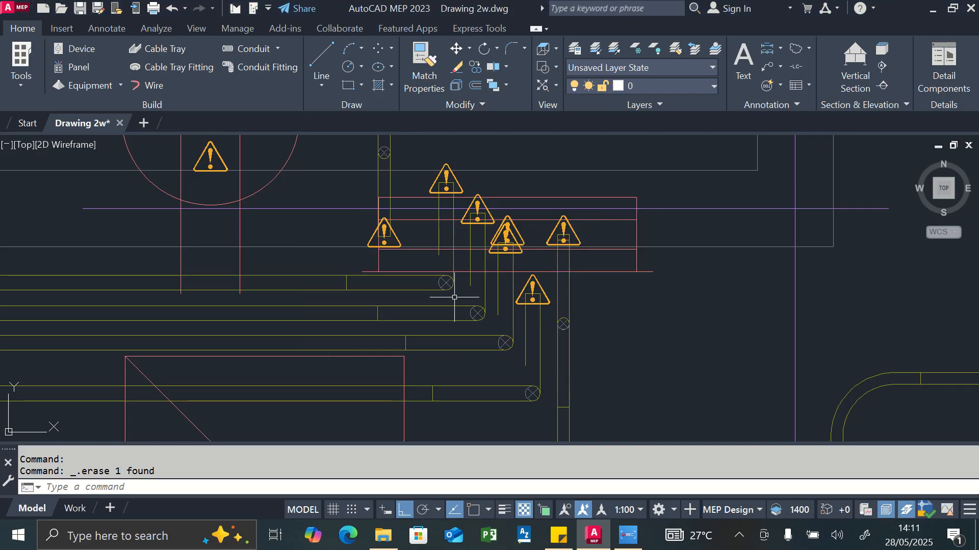
# Move the southernmost long east-west conduit about 57 north, closer to the parallel run above it
pyautogui.scroll(-4, 485, 273)
pyautogui.click(229, 320)
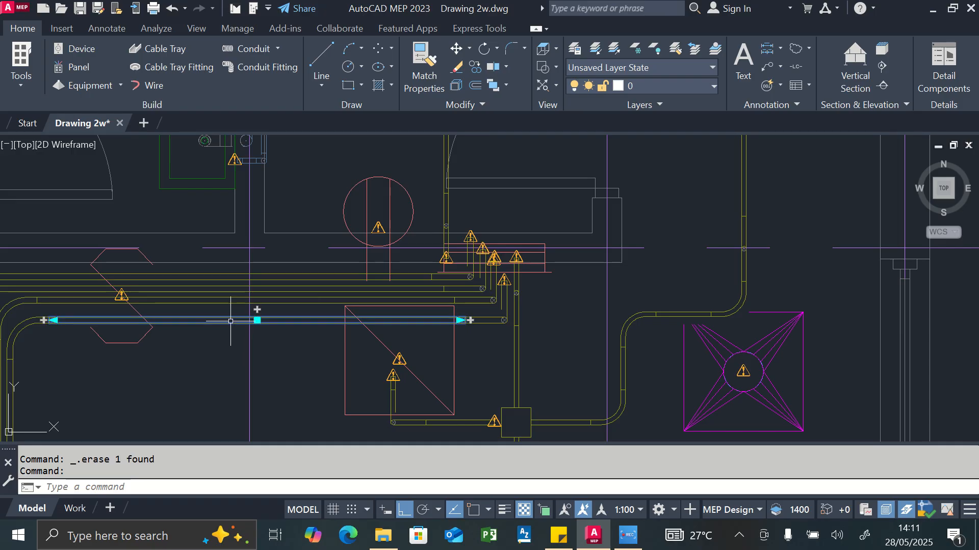
pyautogui.click(257, 309)
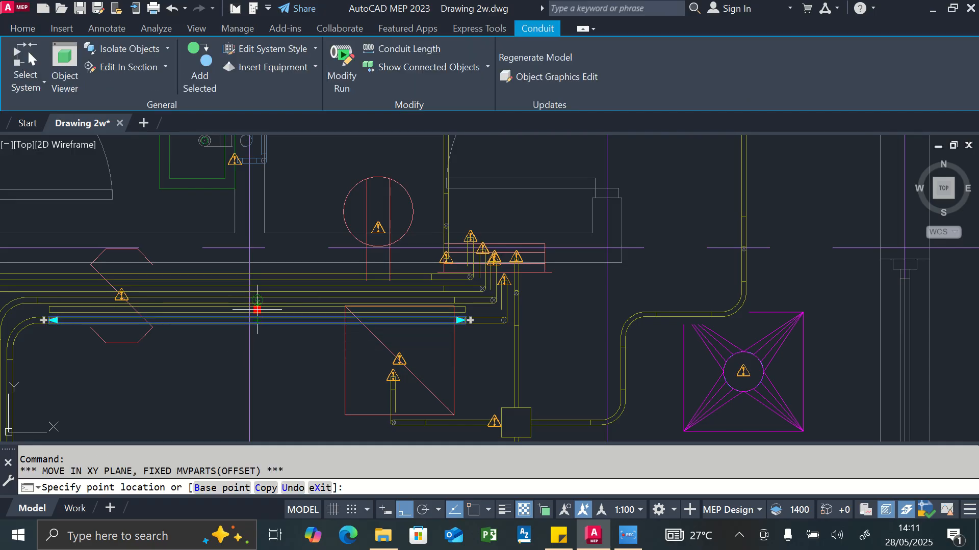
pyautogui.scroll(4, 257, 309)
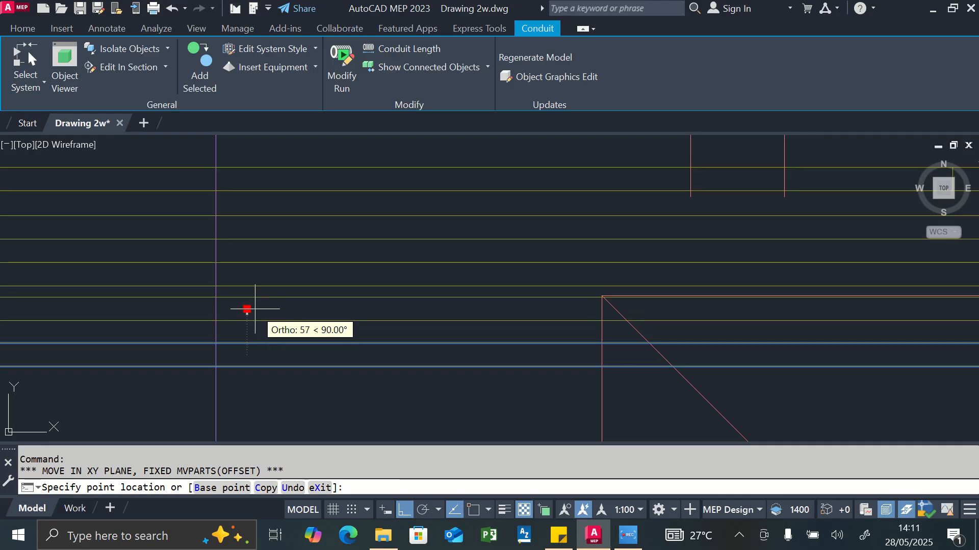
pyautogui.click(253, 308)
pyautogui.scroll(-4, 250, 307)
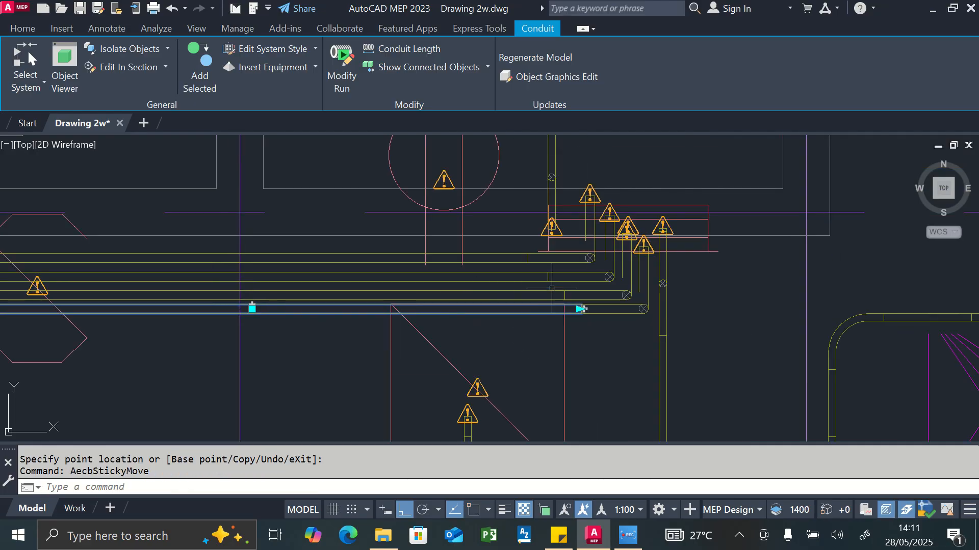
pyautogui.scroll(-3, 552, 289)
pyautogui.press('Escape')
# Examine the conduit runs between the socket outlets and the distribution board across the whole floor plan
pyautogui.scroll(-6, 572, 272)
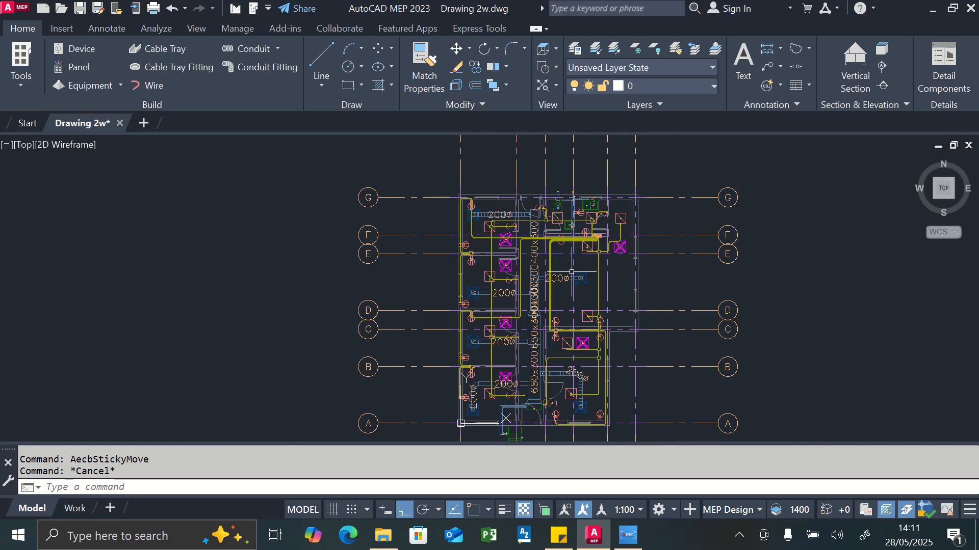
pyautogui.scroll(6, 547, 326)
pyautogui.scroll(-3, 546, 300)
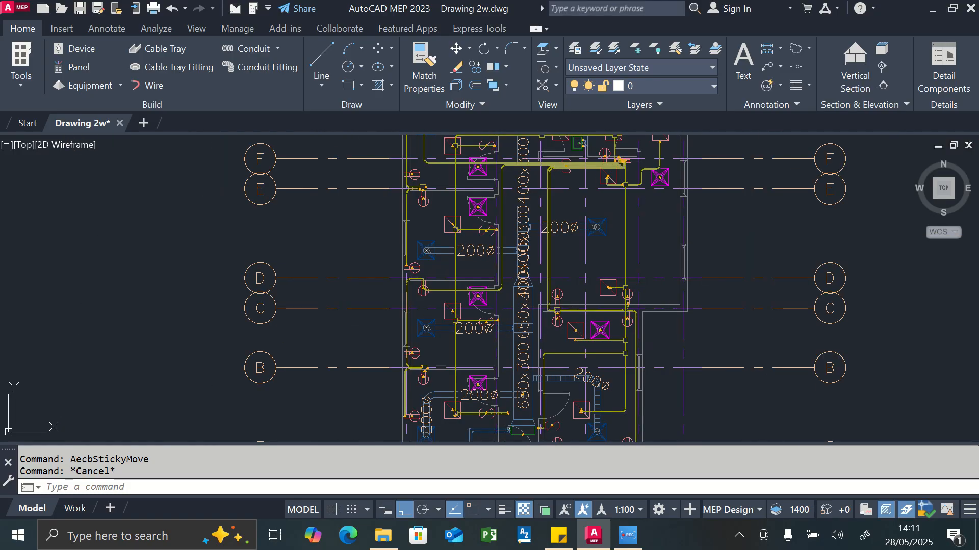
pyautogui.scroll(5, 620, 301)
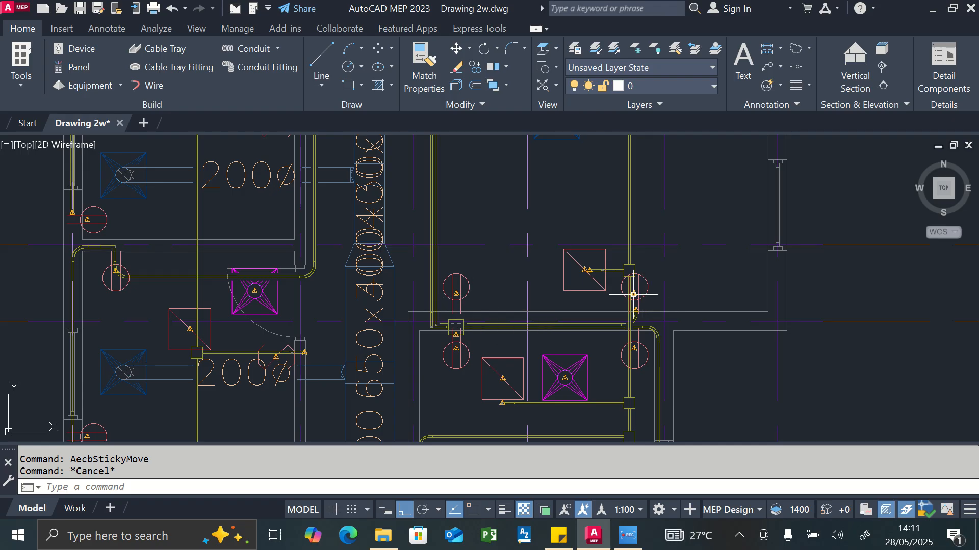
pyautogui.scroll(-2, 607, 302)
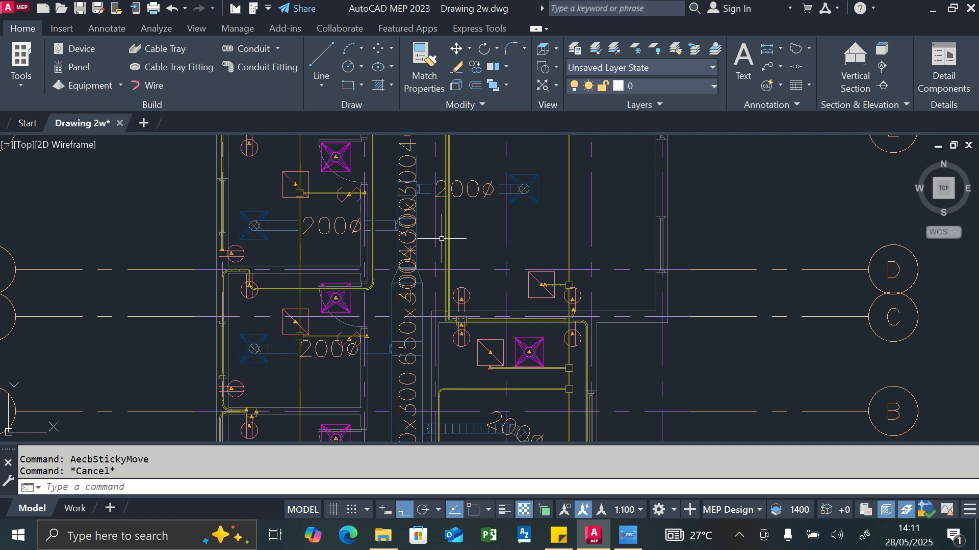
pyautogui.scroll(-2, 483, 282)
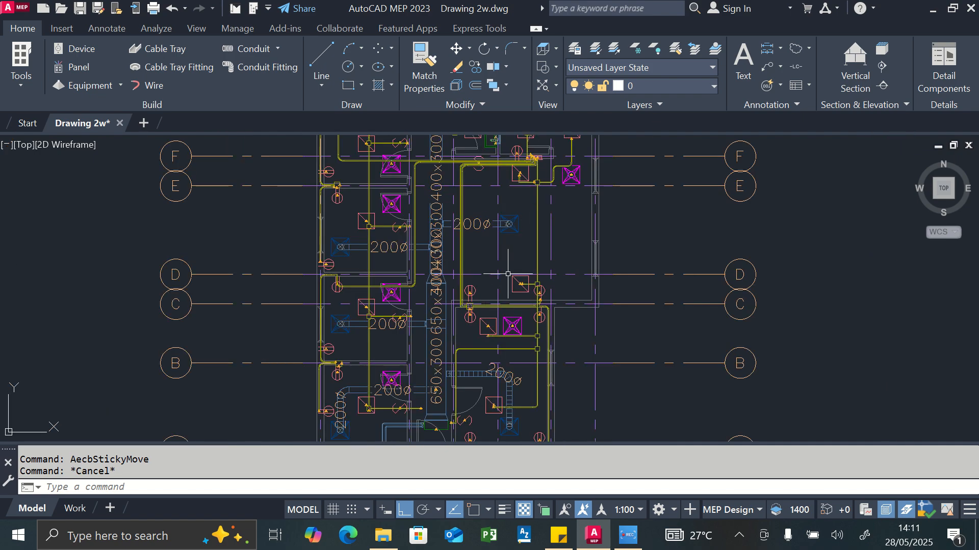
pyautogui.scroll(-3, 508, 273)
pyautogui.scroll(7, 530, 207)
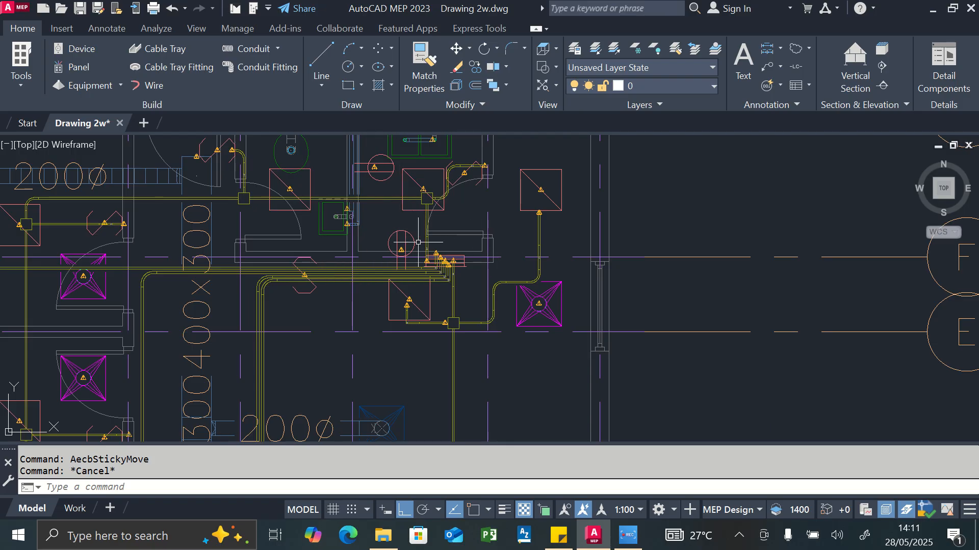
pyautogui.scroll(-2, 456, 280)
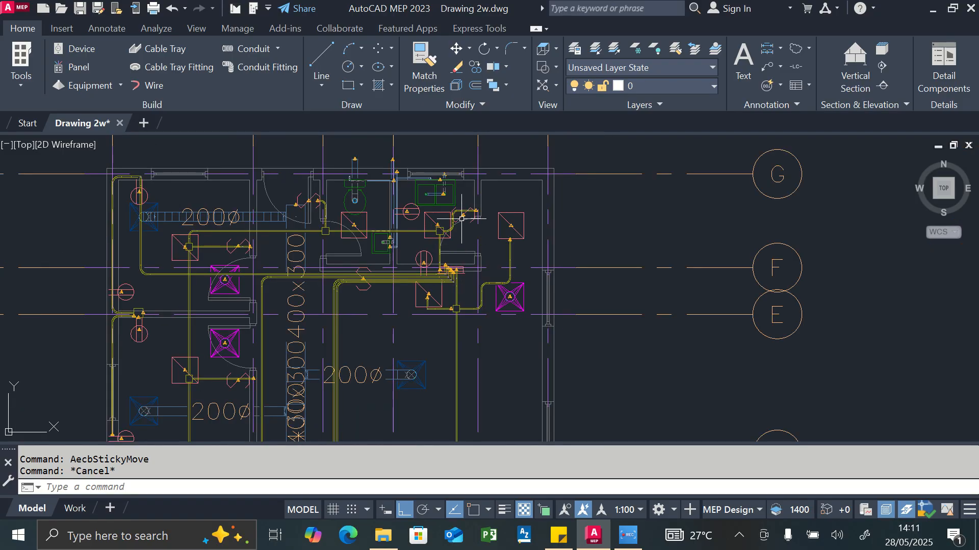
pyautogui.scroll(2, 461, 215)
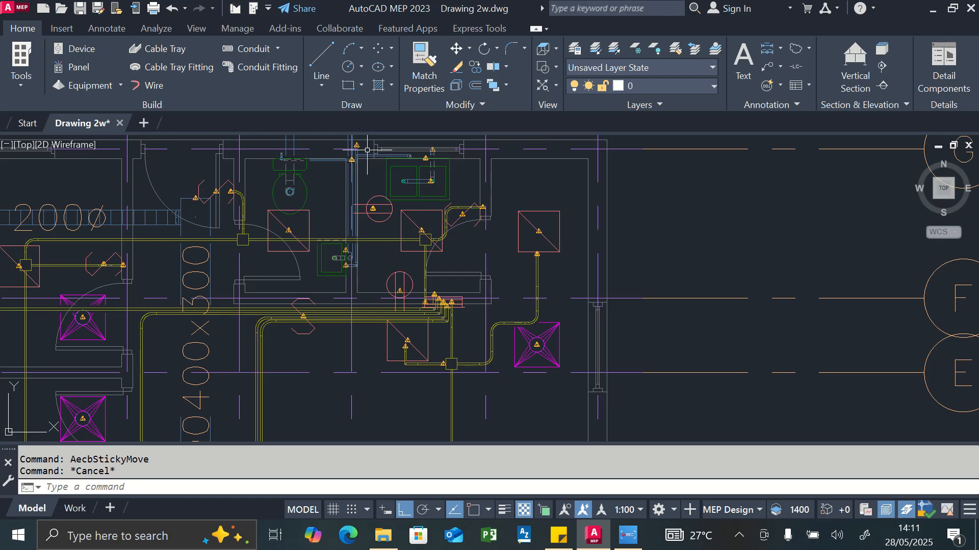
# Start a conduit at elevation 400 at the wall end of the socket outlet below the sink and route it south along the wall
pyautogui.click(241, 49)
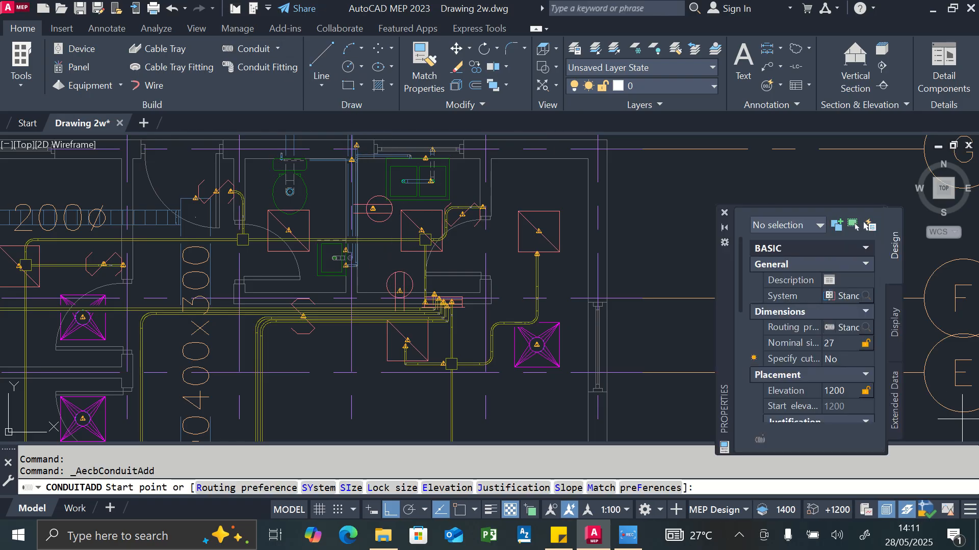
pyautogui.click(846, 390)
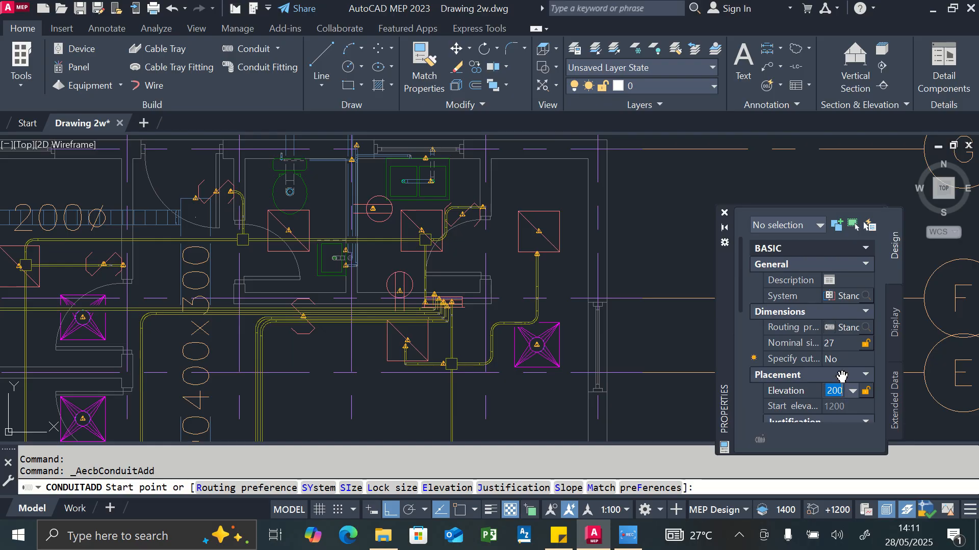
pyautogui.write('4')
pyautogui.press('Return')
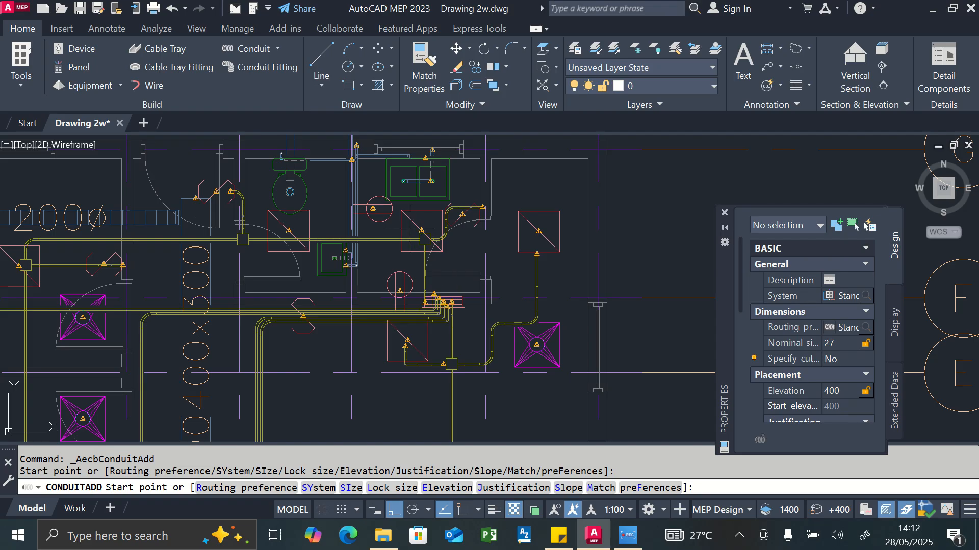
pyautogui.scroll(4, 382, 220)
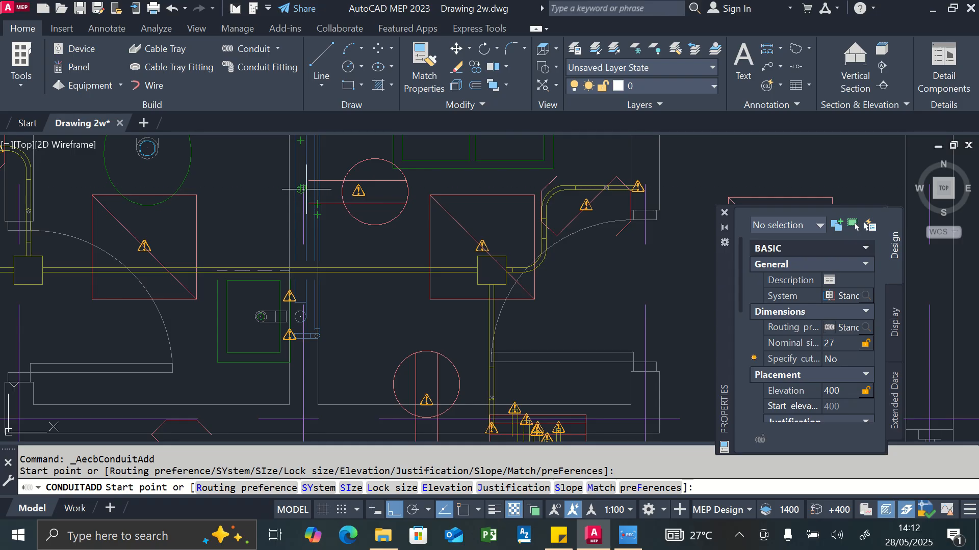
pyautogui.scroll(5, 307, 189)
pyautogui.scroll(2, 314, 186)
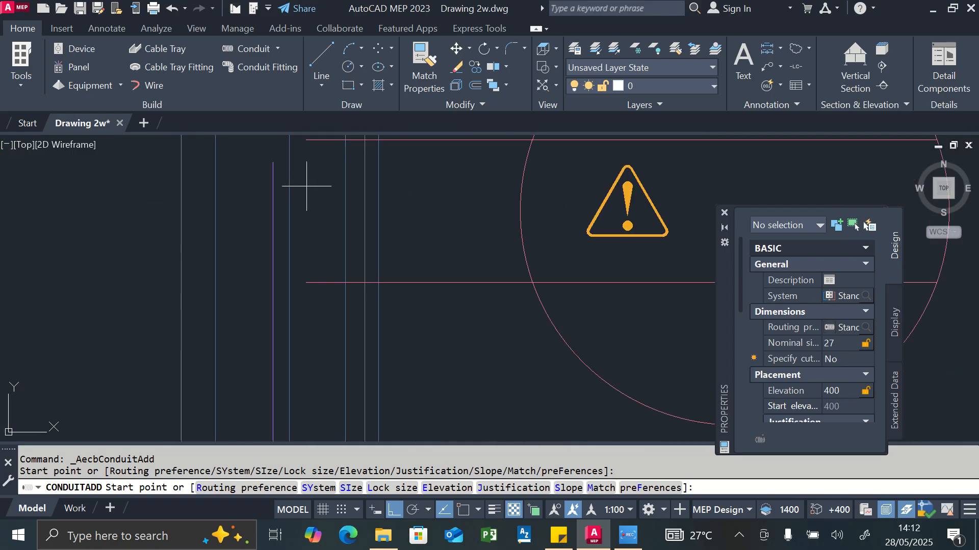
pyautogui.click(306, 186)
pyautogui.scroll(-7, 305, 186)
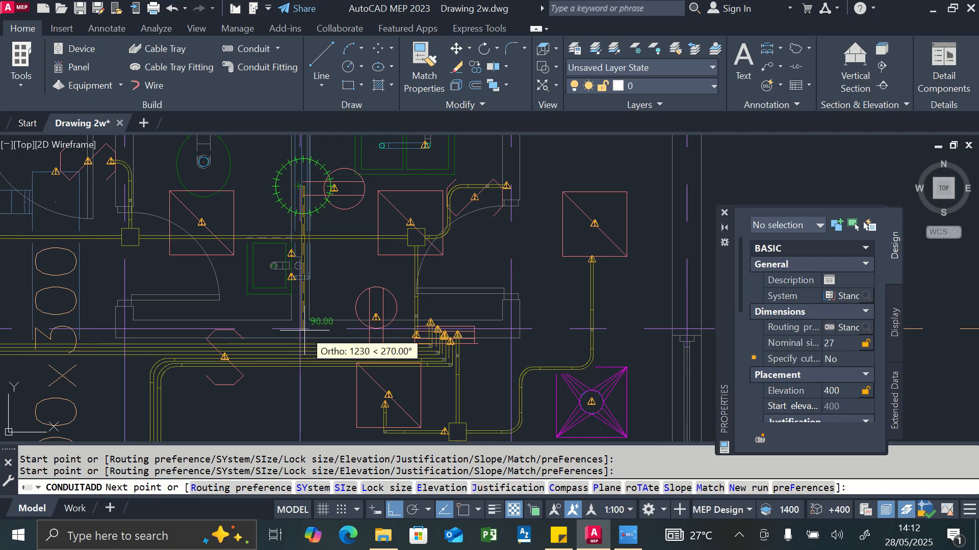
pyautogui.scroll(2, 305, 330)
pyautogui.click(301, 320)
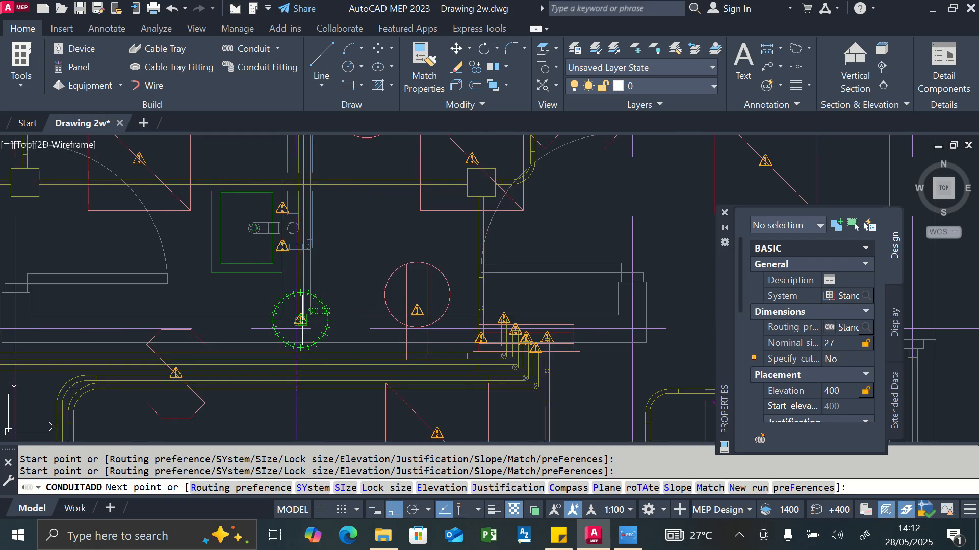
# Route the conduit east past the southern socket outlet to a point near the distribution board's western end
pyautogui.click(470, 321)
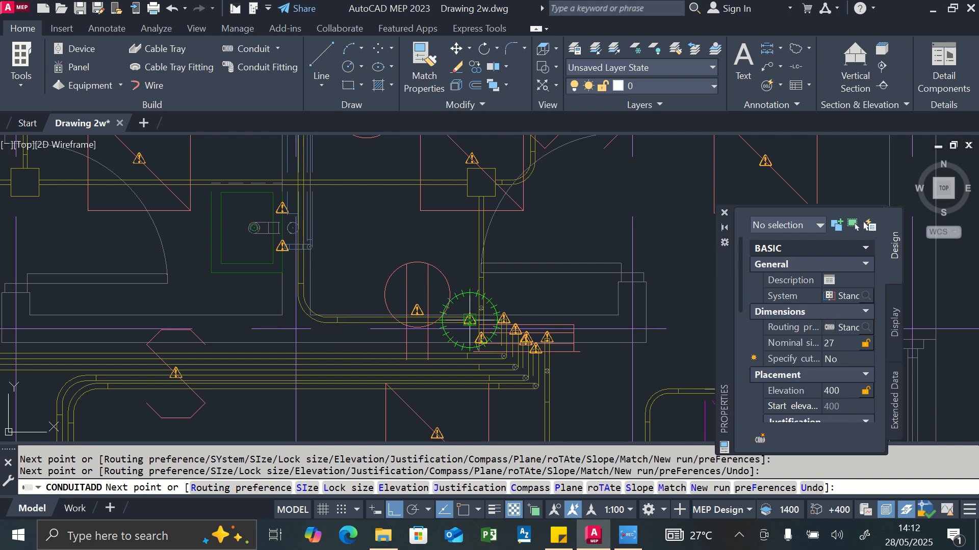
pyautogui.scroll(6, 469, 322)
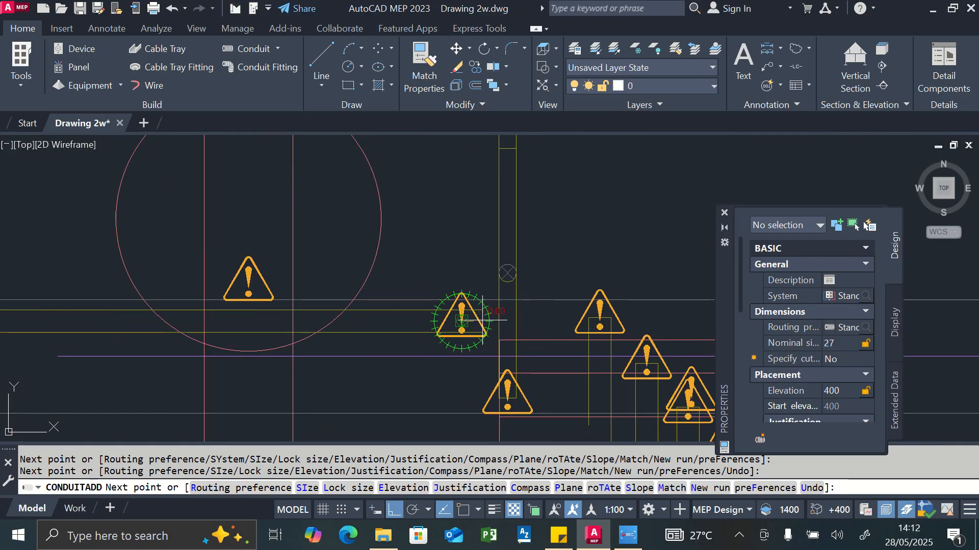
pyautogui.scroll(-2, 470, 321)
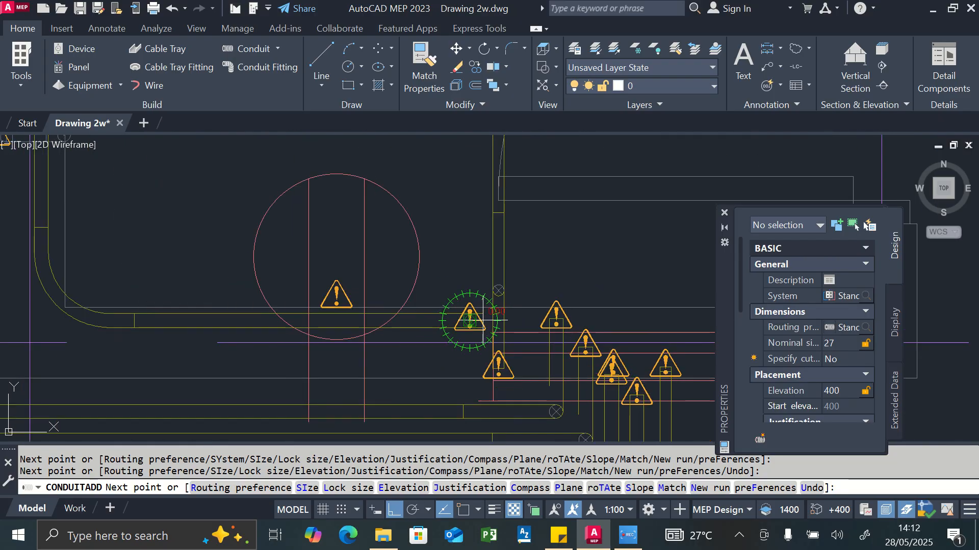
pyautogui.click(520, 320)
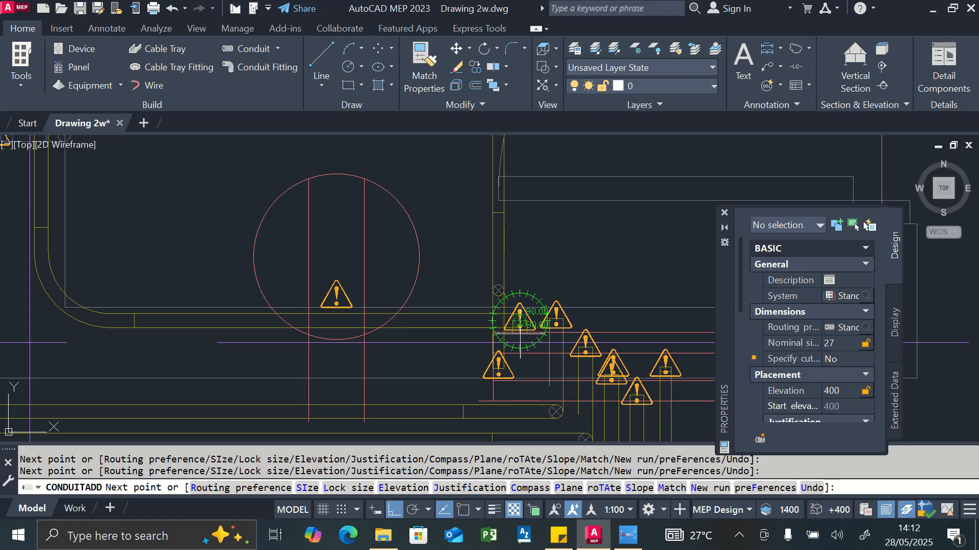
# Set the conduit elevation to 1200, route it about 508 south across the distribution board and end the run
pyautogui.click(840, 392)
pyautogui.write('120')
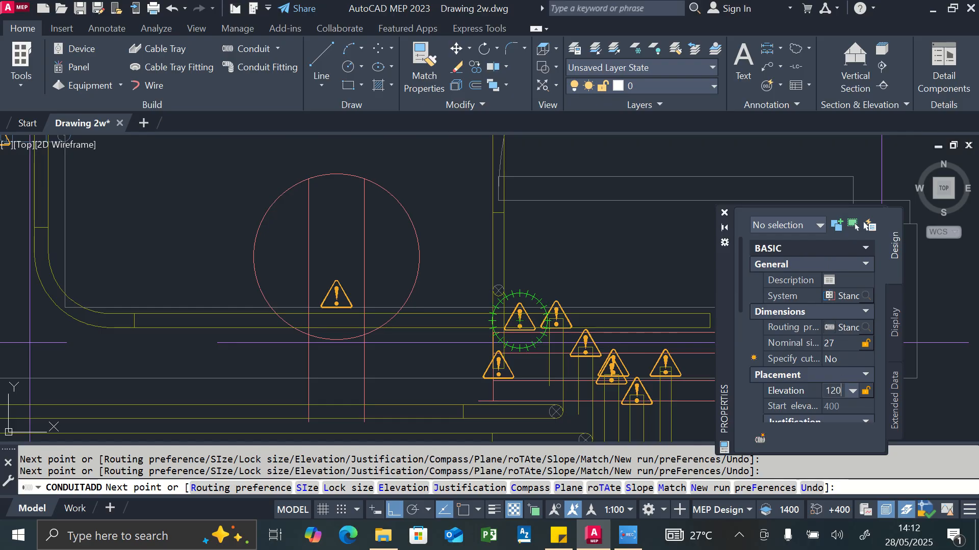
pyautogui.write('0')
pyautogui.press('Return')
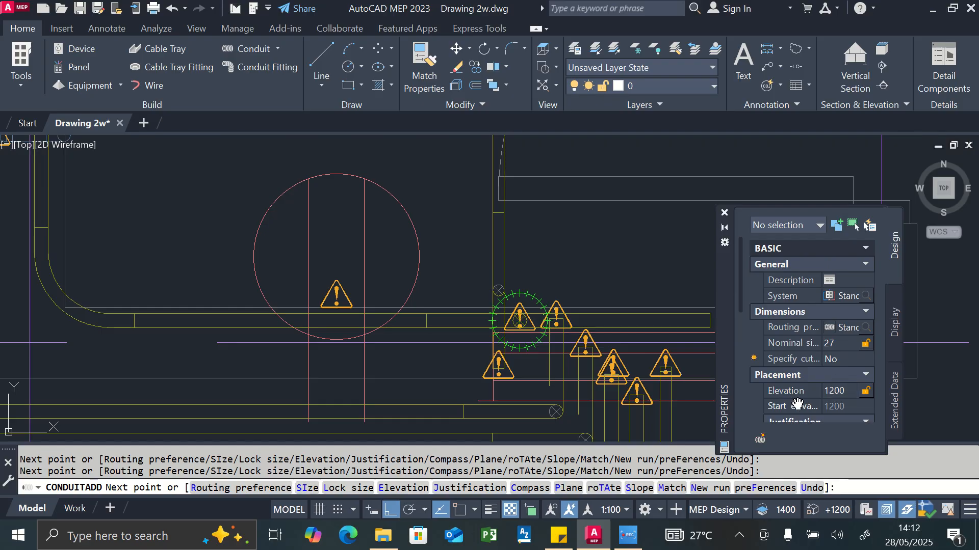
pyautogui.scroll(-2, 528, 349)
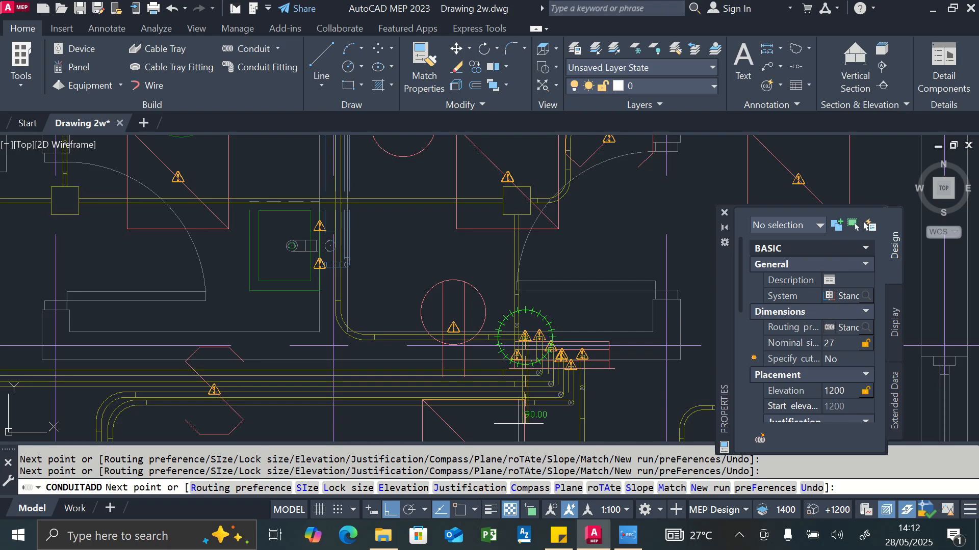
pyautogui.scroll(2, 530, 385)
pyautogui.scroll(-2, 529, 384)
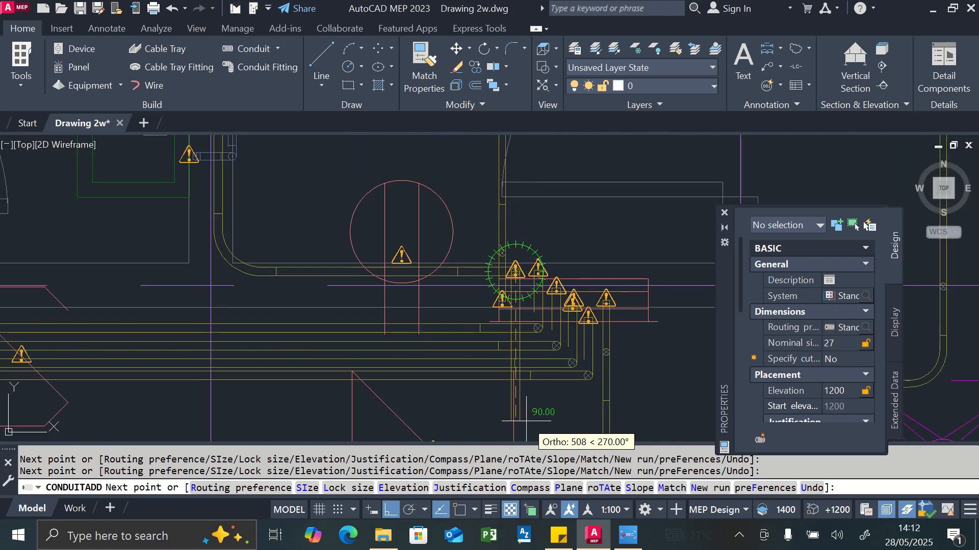
pyautogui.press('Escape')
pyautogui.press('Escape')
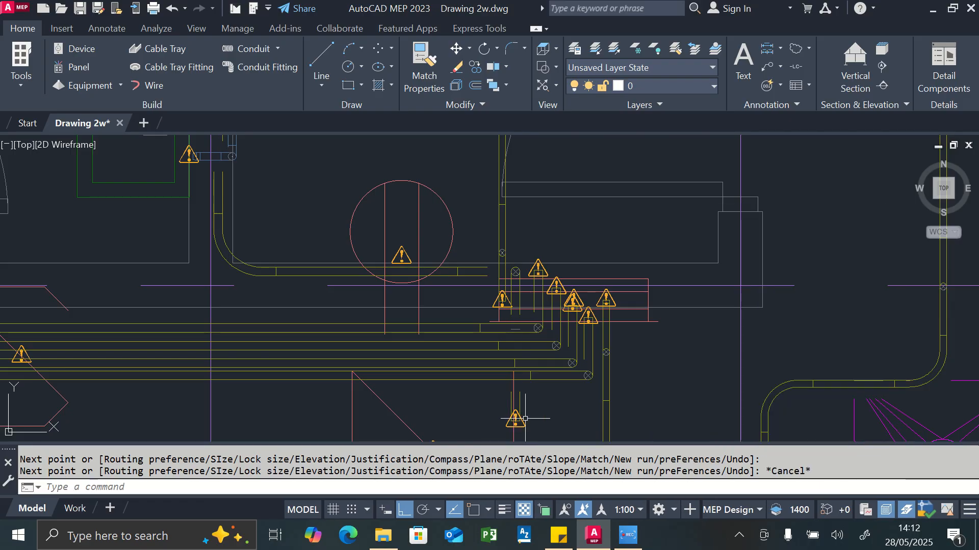
# Delete the surplus straight conduit extending south of the distribution board
pyautogui.click(520, 403)
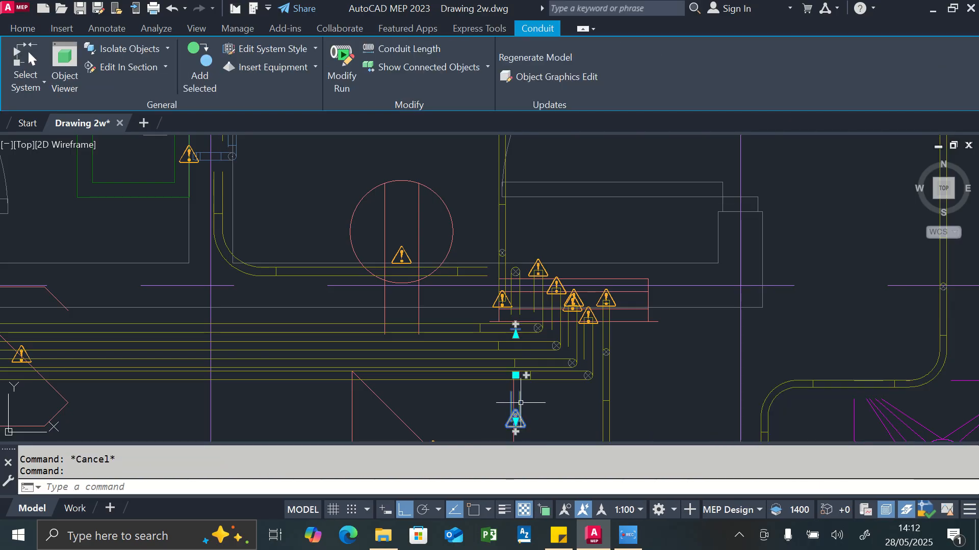
pyautogui.press('Delete')
pyautogui.scroll(-4, 530, 321)
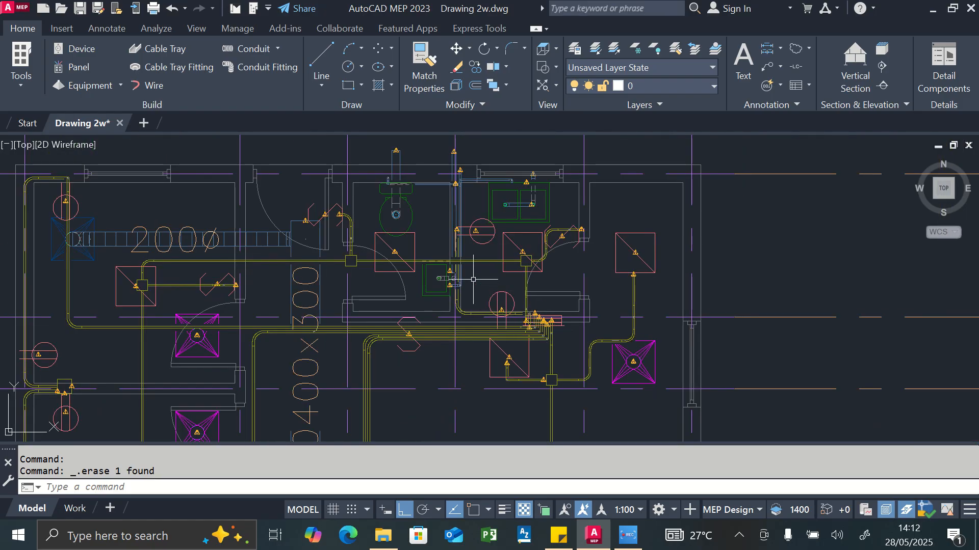
pyautogui.scroll(2, 473, 279)
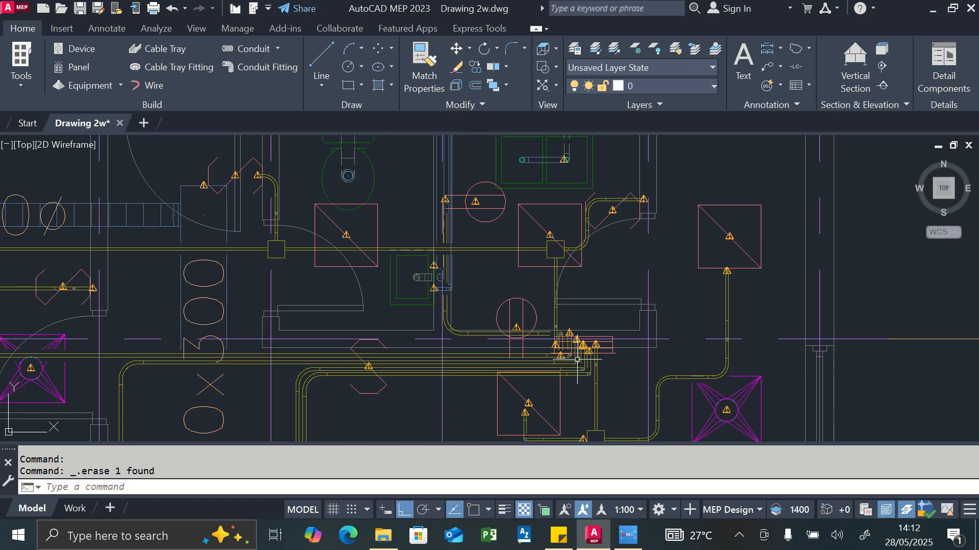
pyautogui.scroll(-4, 585, 332)
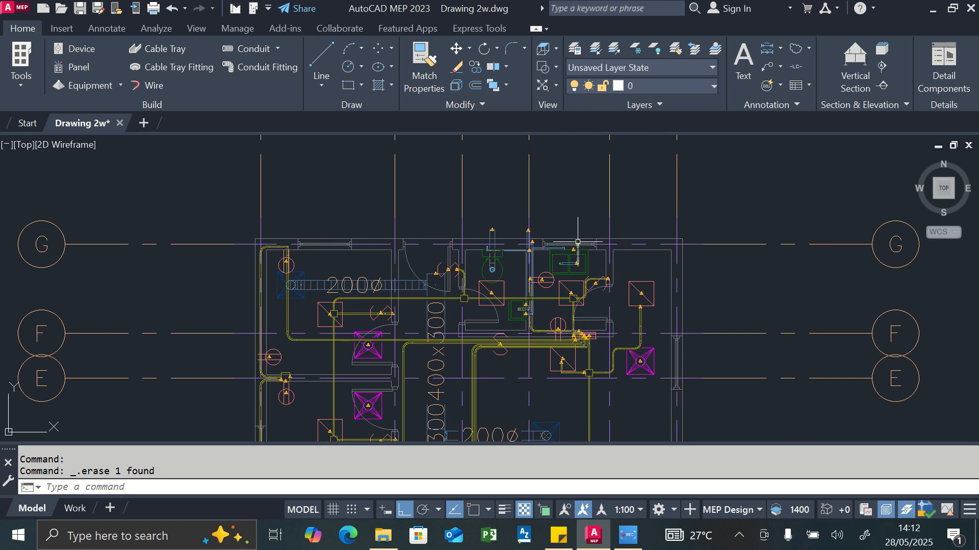
# Examine the completed conduit routes across the floor plan, from the distribution board near grid F to the southern rooms near grid A
pyautogui.scroll(-4, 574, 235)
pyautogui.scroll(-2, 582, 274)
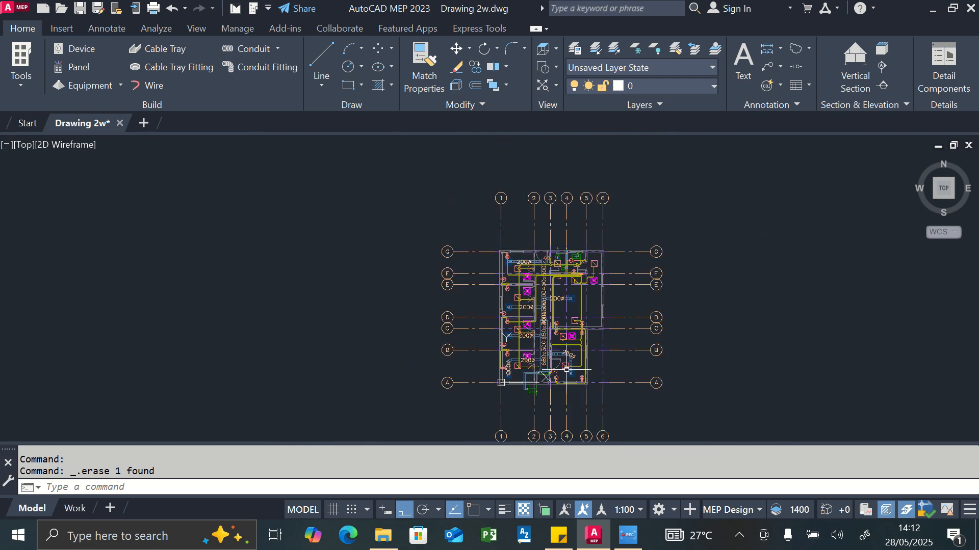
pyautogui.scroll(6, 596, 290)
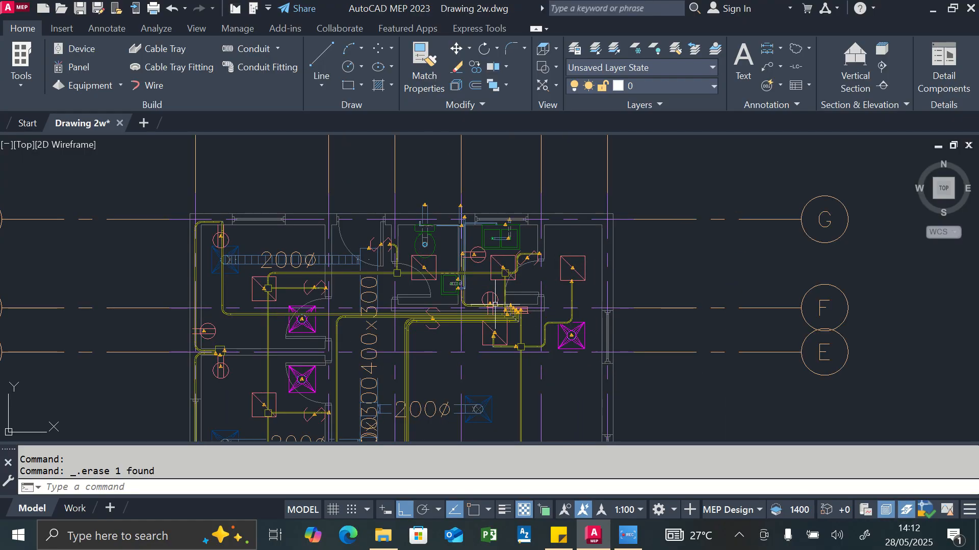
pyautogui.scroll(4, 494, 305)
pyautogui.scroll(-8, 556, 319)
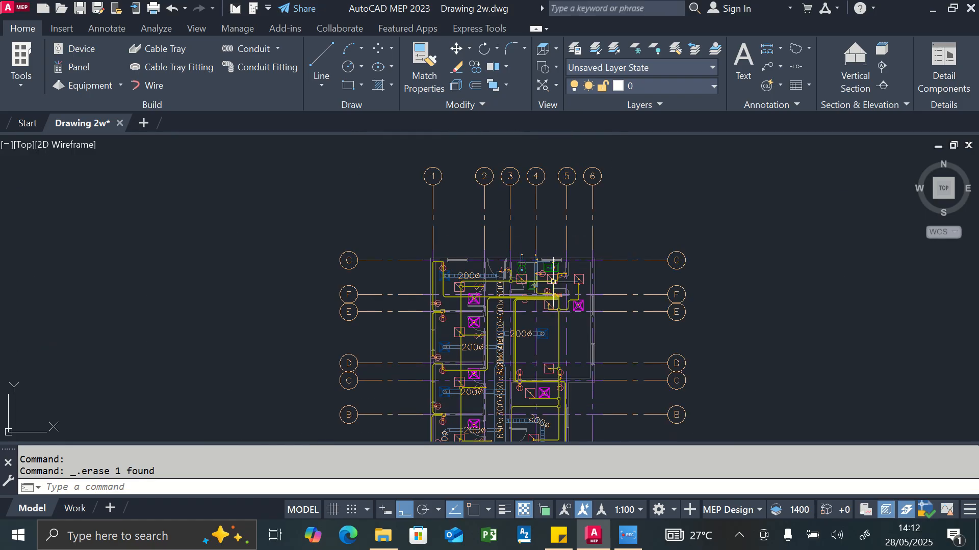
pyautogui.scroll(-2, 545, 249)
pyautogui.scroll(8, 548, 281)
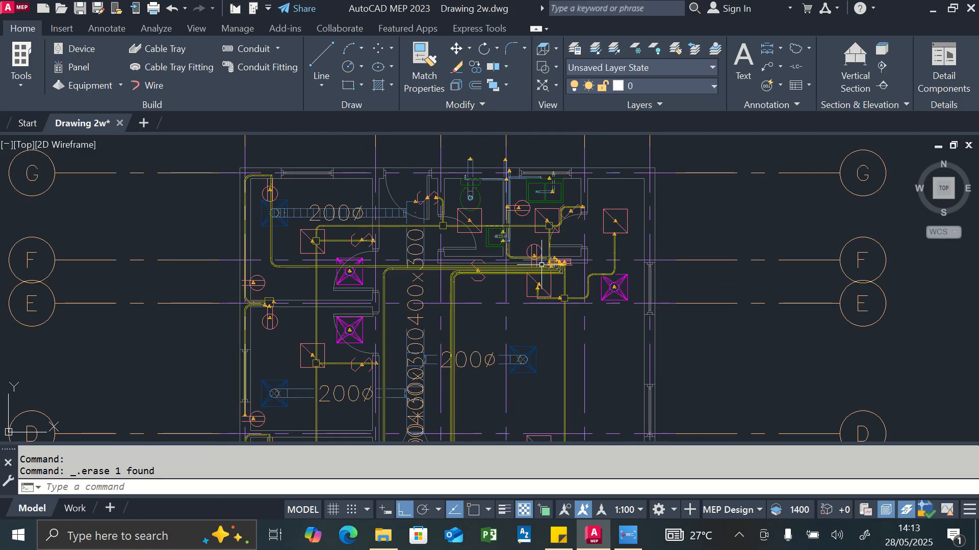
pyautogui.scroll(-6, 534, 246)
pyautogui.scroll(-5, 497, 252)
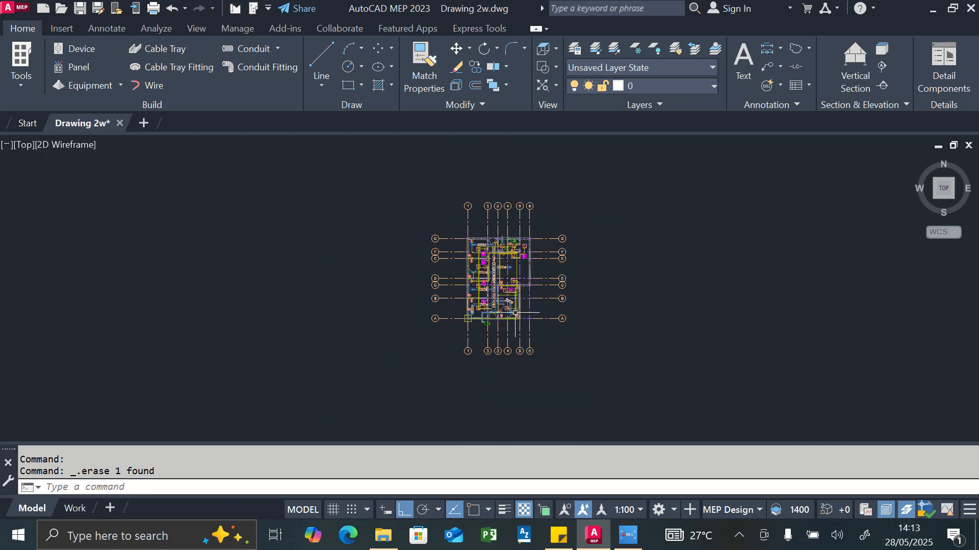
pyautogui.scroll(7, 428, 316)
pyautogui.scroll(4, 426, 319)
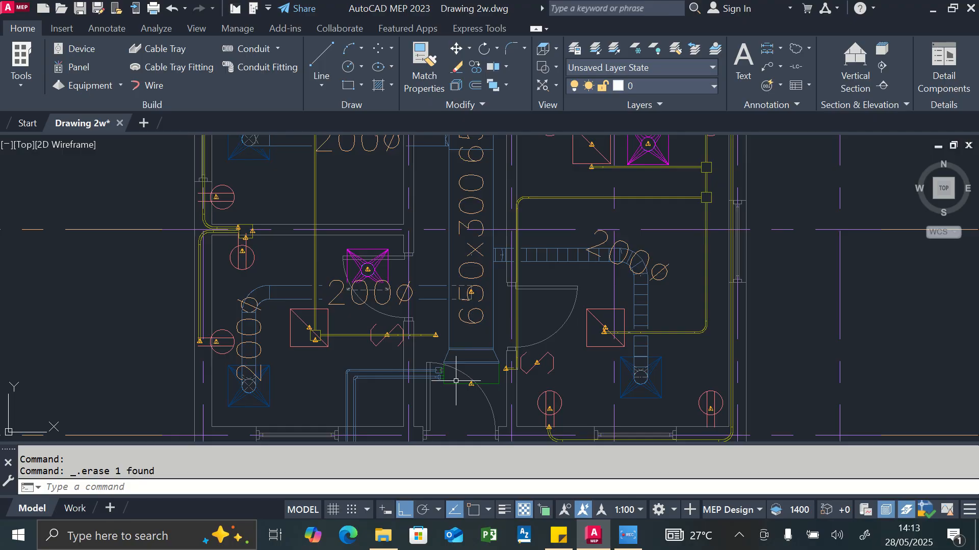
pyautogui.scroll(-4, 437, 341)
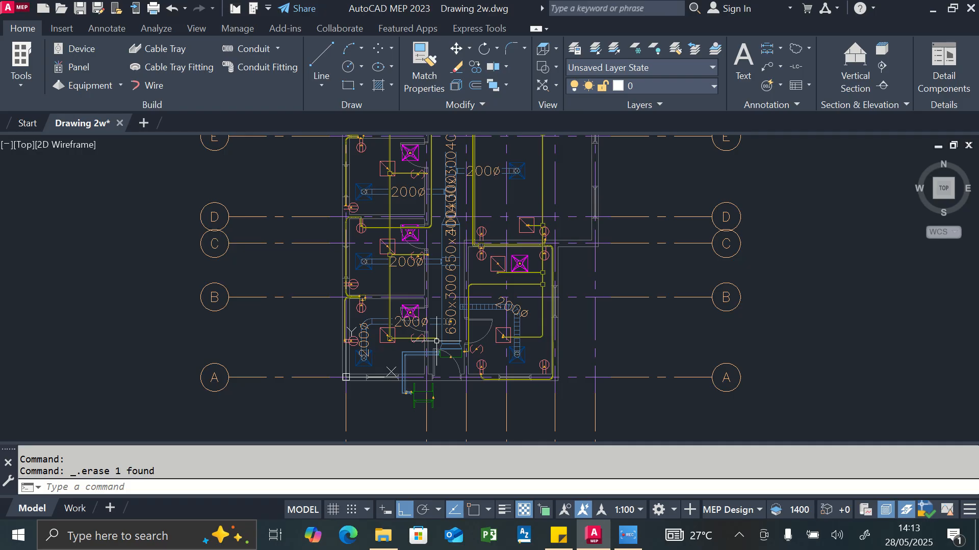
pyautogui.scroll(-2, 436, 341)
pyautogui.moveTo(628, 535)
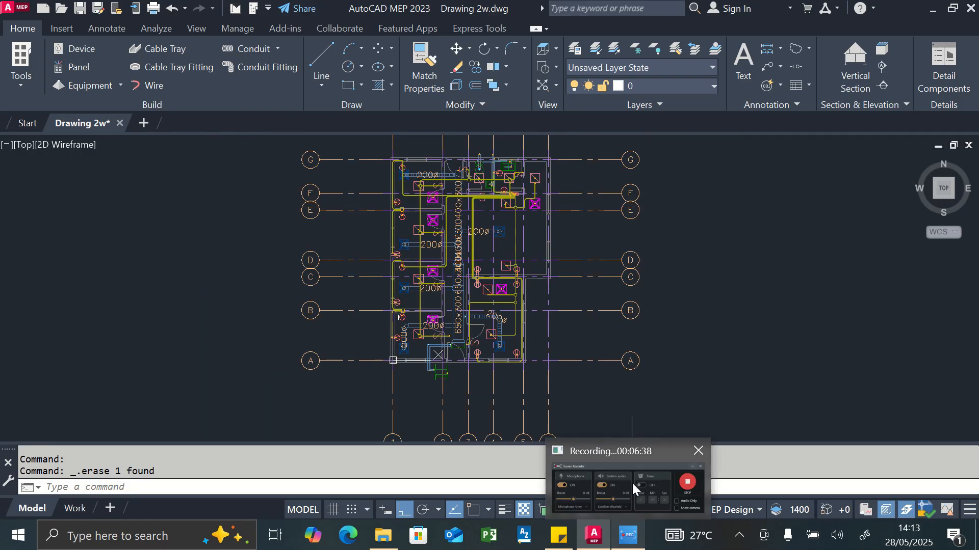
pyautogui.click(631, 482)
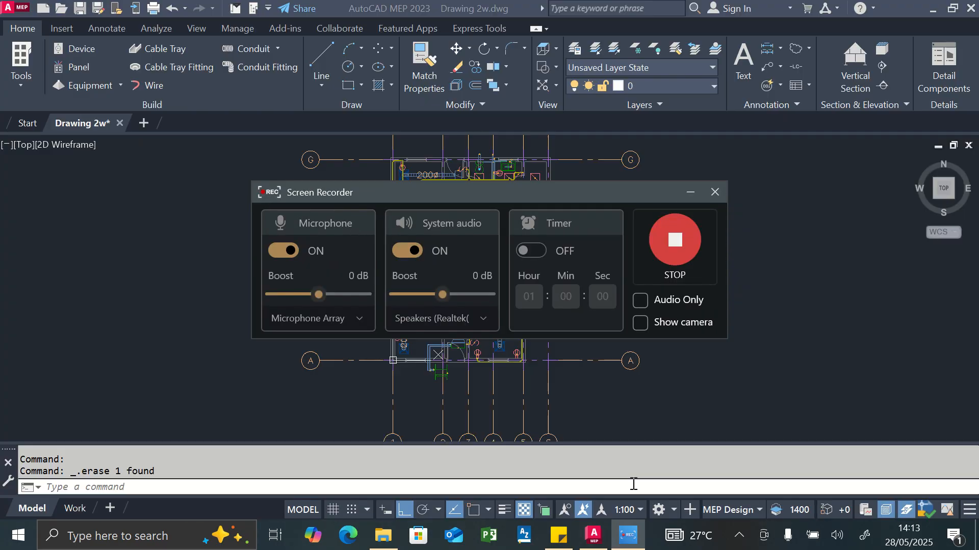
pyautogui.click(691, 193)
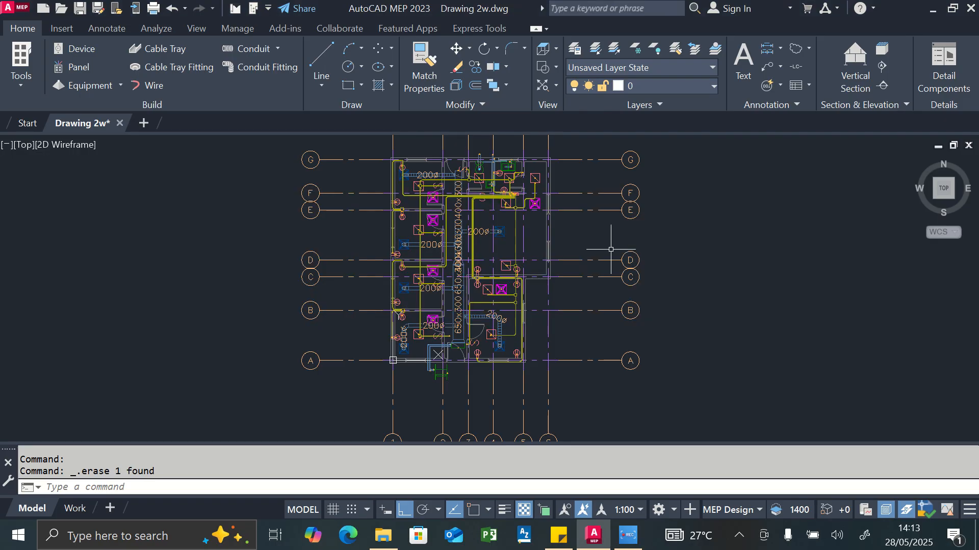